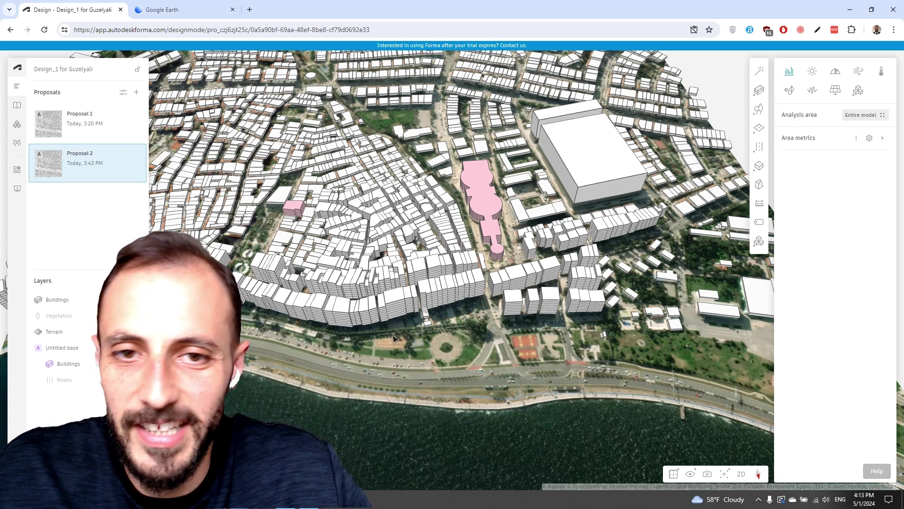
# Step: Zoom toward the tennis courts and box-select the buildings on the block above them
pyautogui.moveTo(536, 344); pyautogui.dragTo(485, 357)
pyautogui.scroll(3, 486, 357)
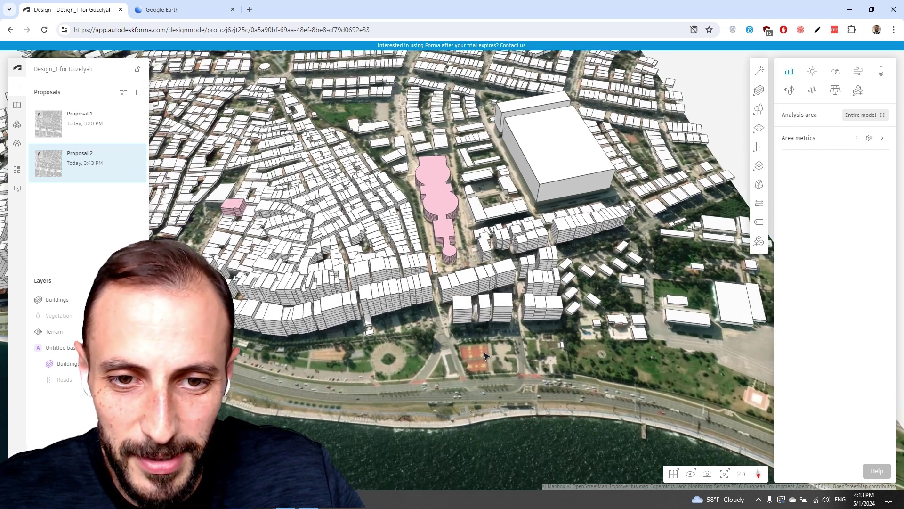
pyautogui.click(440, 278)
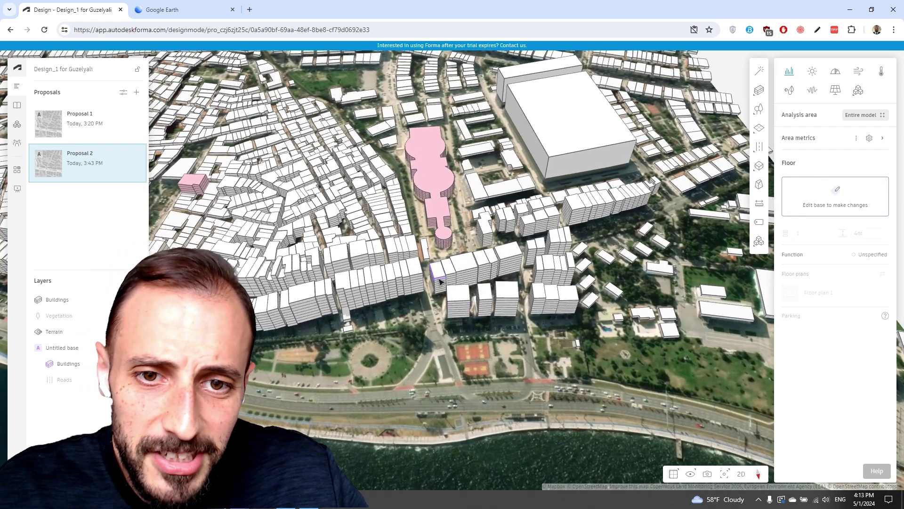
pyautogui.moveTo(431, 389); pyautogui.dragTo(522, 244)
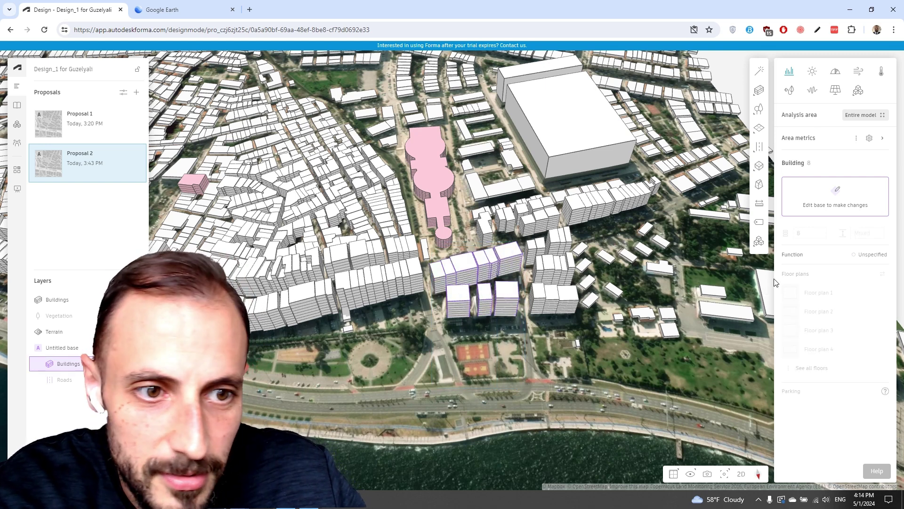
# Step: In base editing, delete the selected buildings and then the remaining building on the block
pyautogui.click(837, 209)
pyautogui.press('Delete')
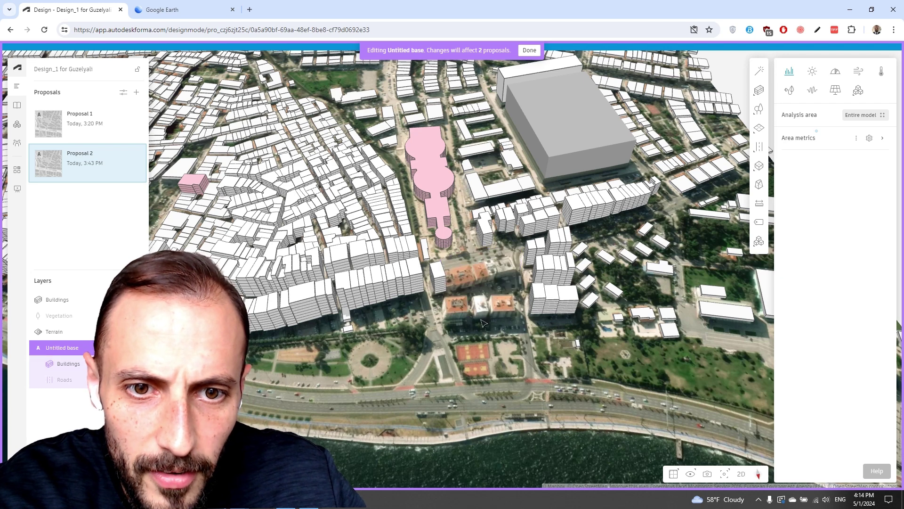
pyautogui.moveTo(455, 311); pyautogui.dragTo(435, 273)
pyautogui.press('Delete')
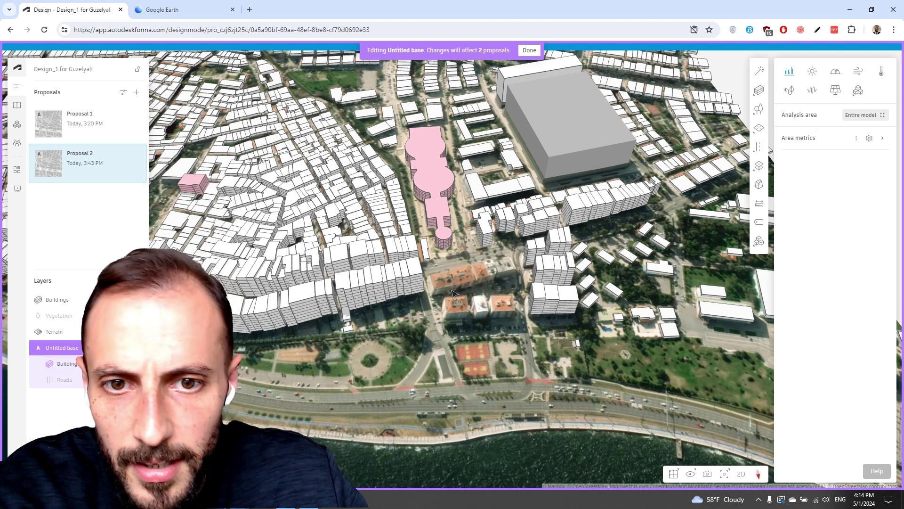
# Step: Leave base editing and tilt the view onto the cleared block
pyautogui.moveTo(455, 325); pyautogui.dragTo(453, 313, button='right')
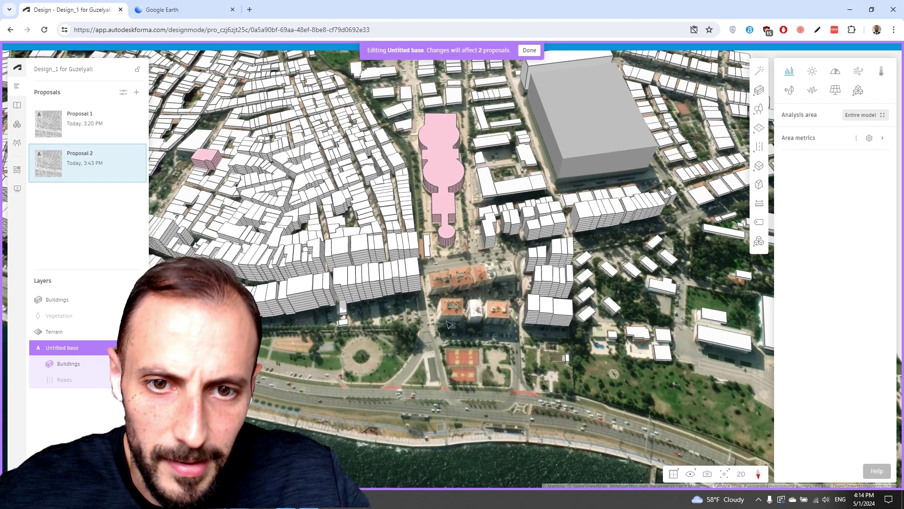
pyautogui.press('Escape')
pyautogui.moveTo(460, 332); pyautogui.dragTo(446, 308)
pyautogui.scroll(1, 446, 307)
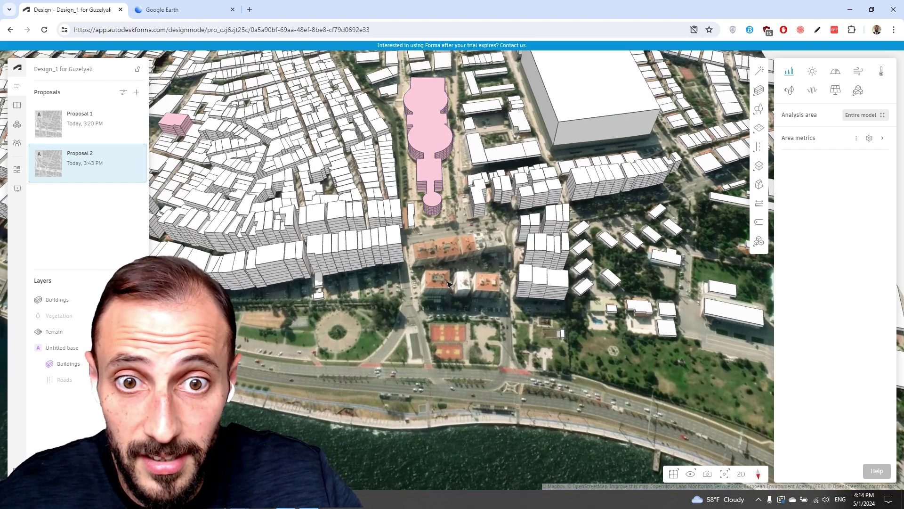
pyautogui.moveTo(446, 282); pyautogui.dragTo(444, 297)
pyautogui.moveTo(444, 298); pyautogui.dragTo(450, 281, button='right')
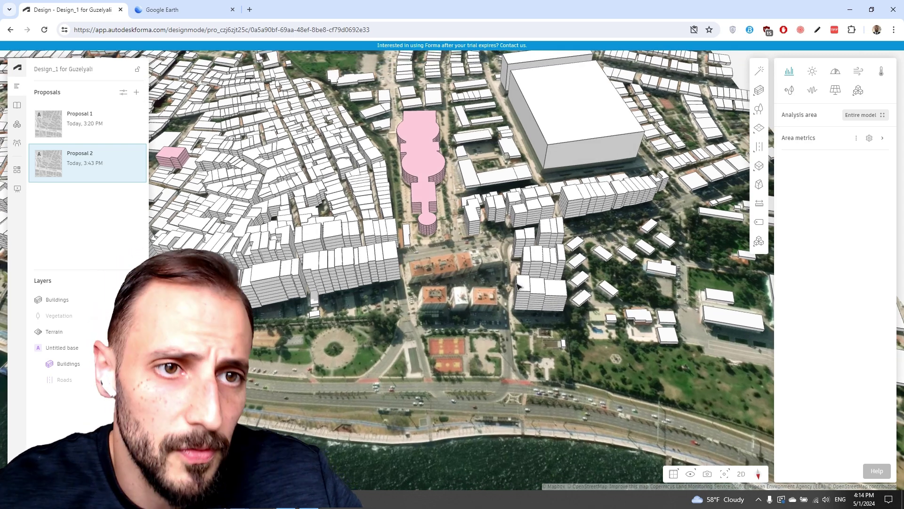
# Step: Start a site limit and place corners along the west road, waterfront road and east road
pyautogui.moveTo(752, 136)
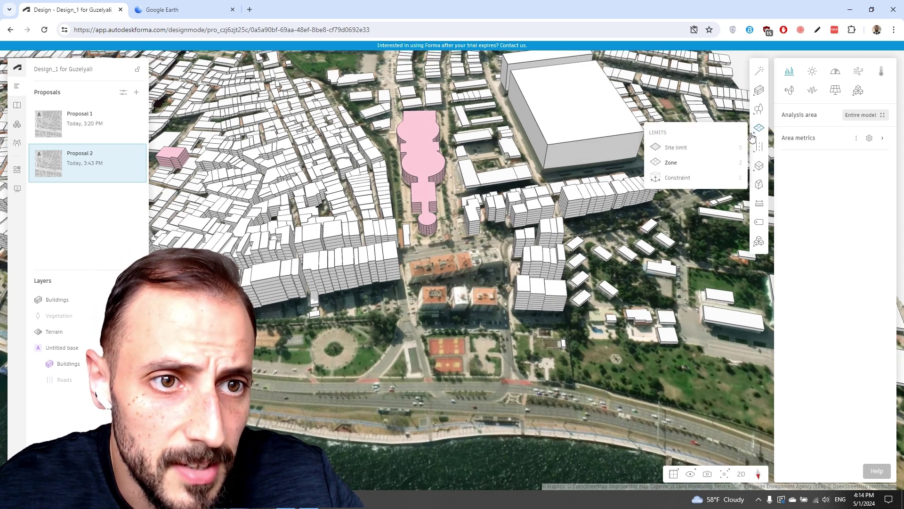
pyautogui.click(702, 153)
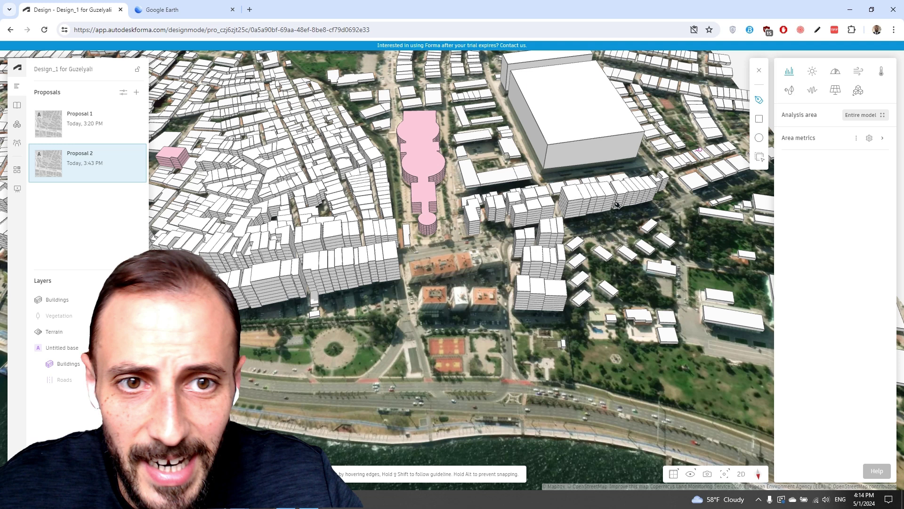
pyautogui.click(406, 263)
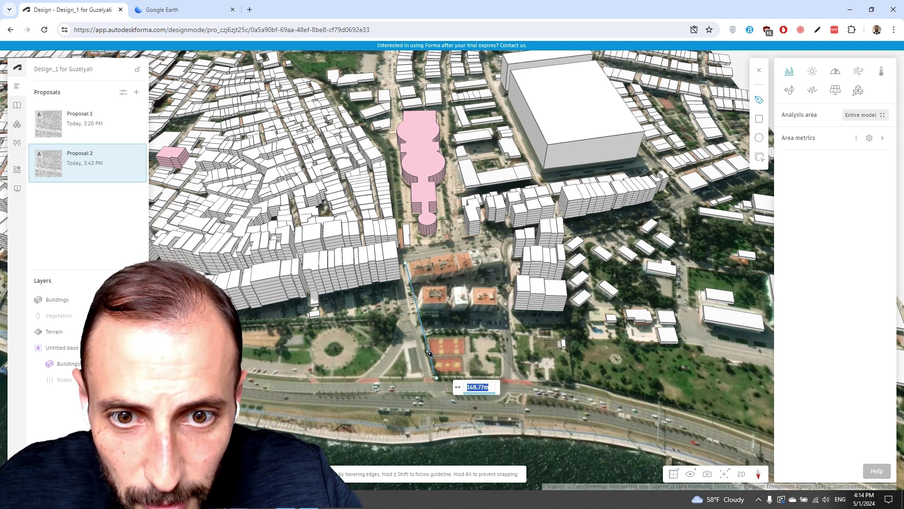
pyautogui.click(417, 321)
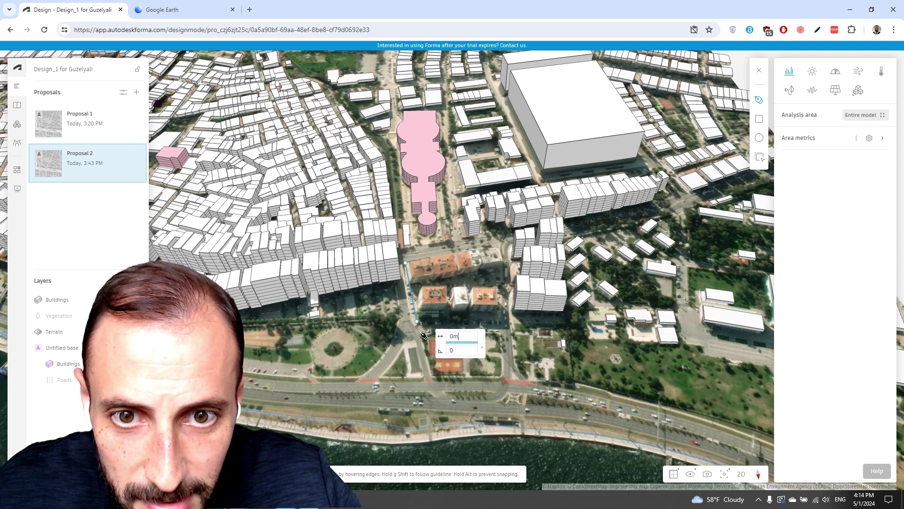
pyautogui.click(428, 377)
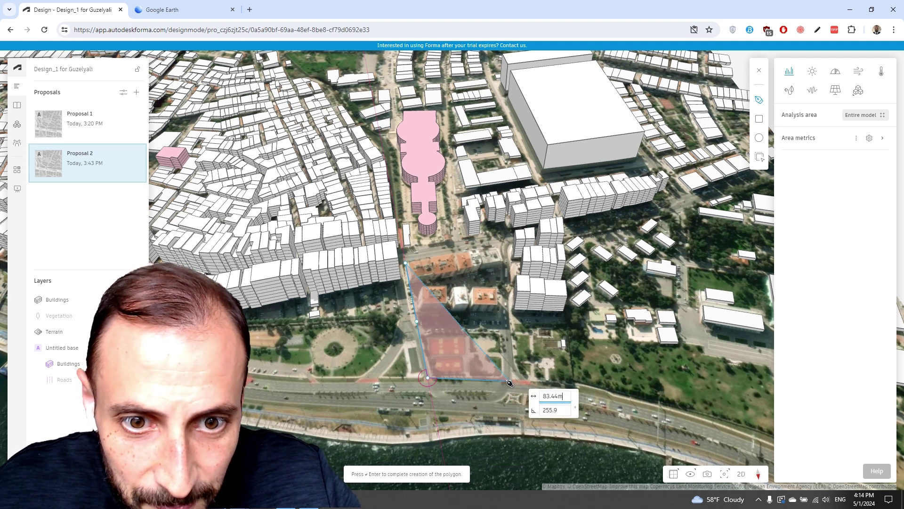
pyautogui.click(502, 374)
pyautogui.click(503, 331)
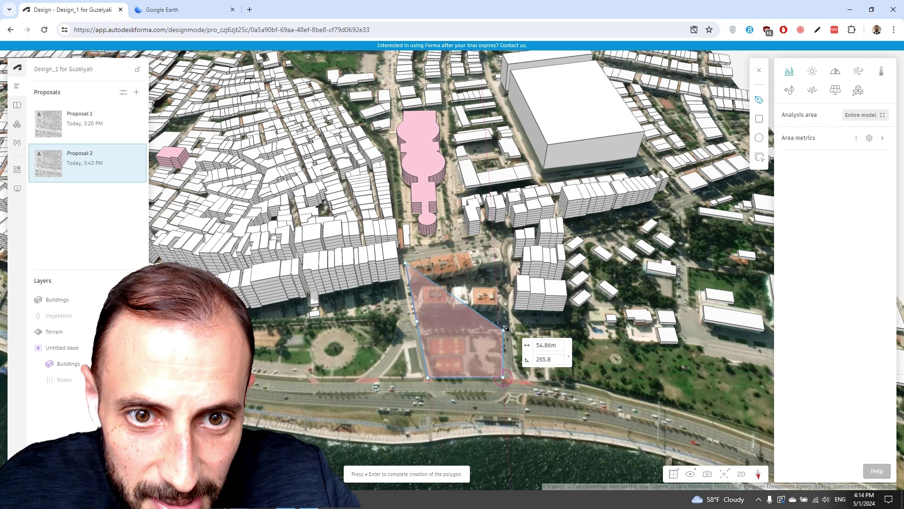
# Step: Add the north-east road corner, close the outline and finish the site limit polygon
pyautogui.moveTo(501, 267); pyautogui.dragTo(465, 273)
pyautogui.moveTo(467, 276); pyautogui.dragTo(463, 324, button='right')
pyautogui.click(463, 323)
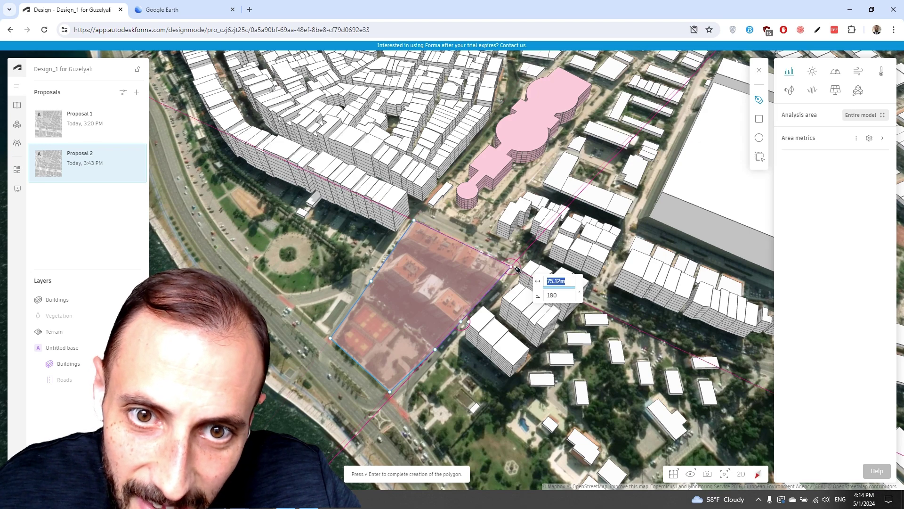
pyautogui.click(517, 267)
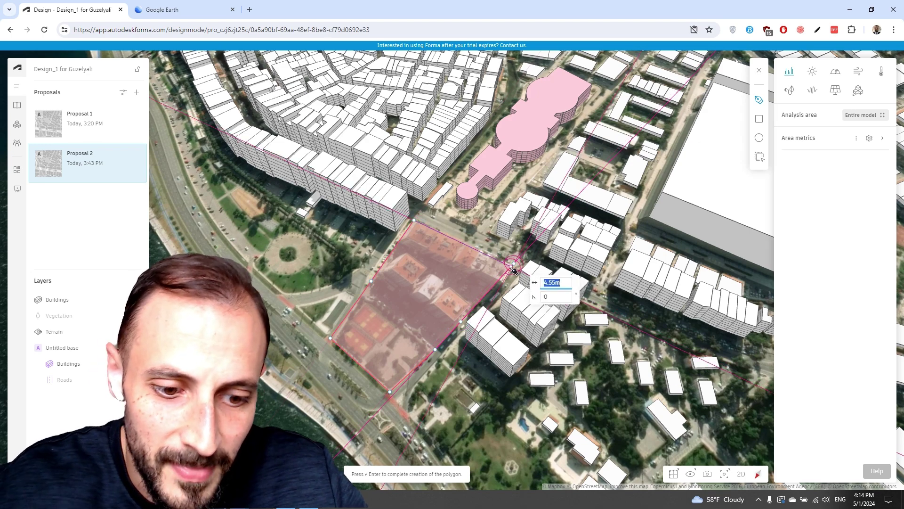
pyautogui.press('Return')
pyautogui.moveTo(410, 309); pyautogui.dragTo(474, 274, button='right')
pyautogui.press('Escape')
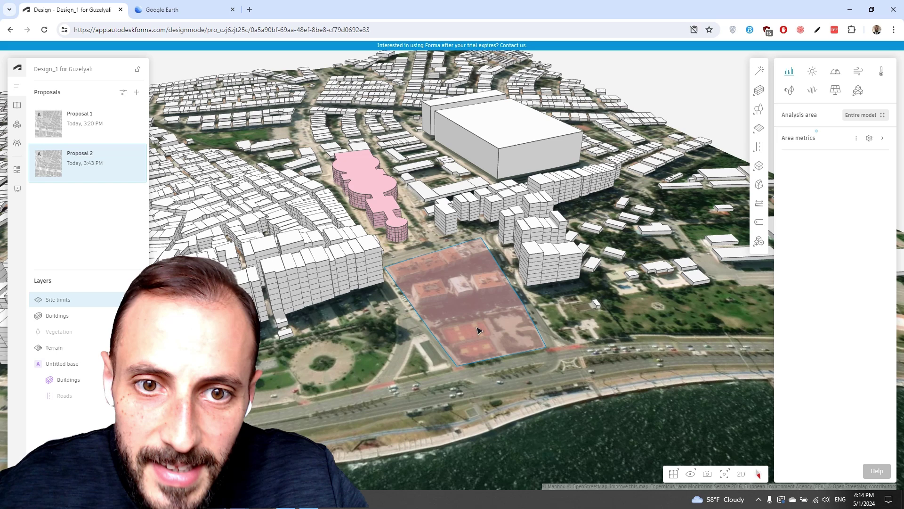
# Step: Check the site limit's area, then draw a three-corner zone in the eastern part of the site
pyautogui.click(506, 337)
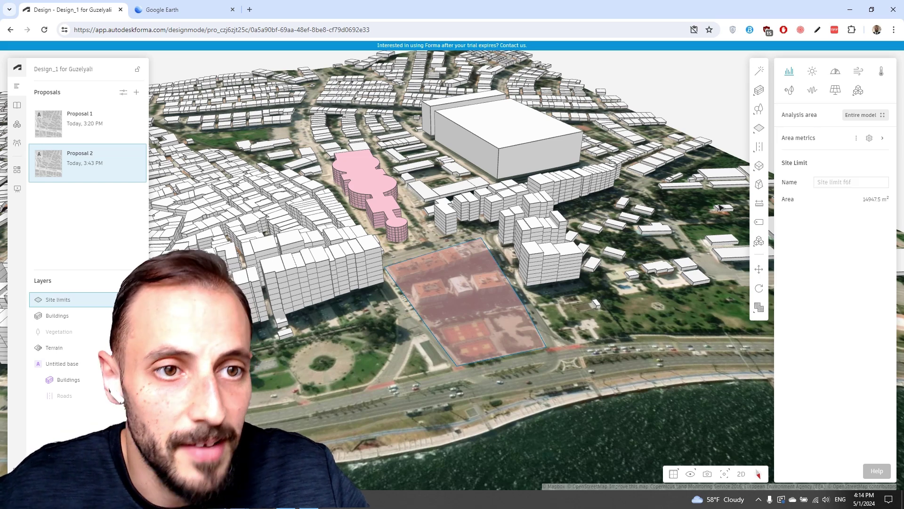
pyautogui.moveTo(520, 262); pyautogui.dragTo(491, 308, button='right')
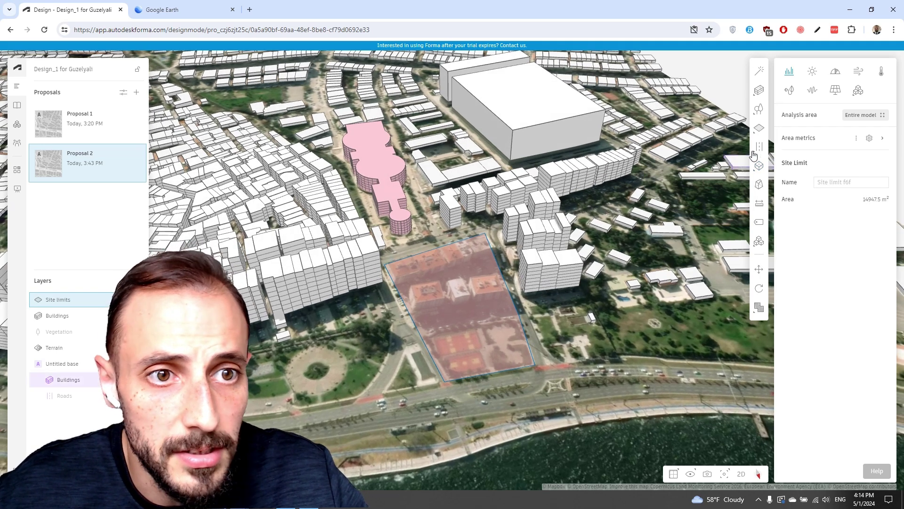
pyautogui.moveTo(759, 128)
pyautogui.click(686, 163)
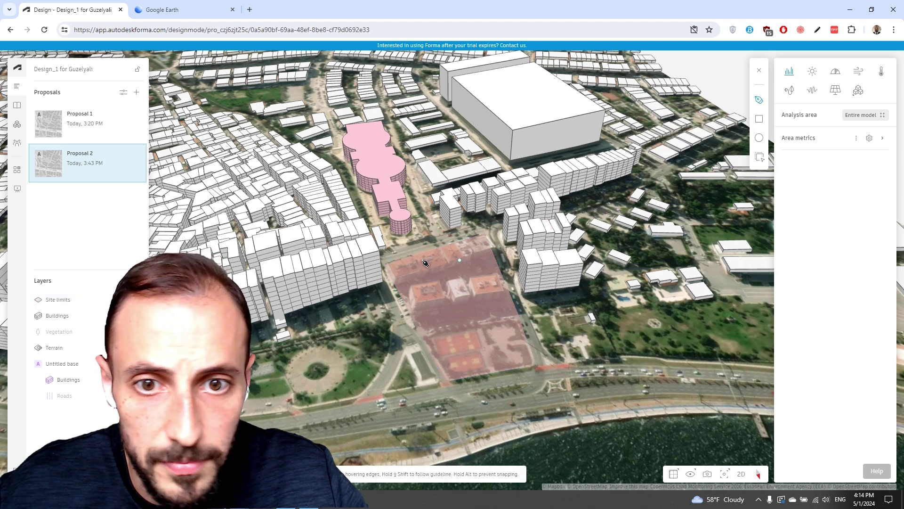
pyautogui.click(437, 249)
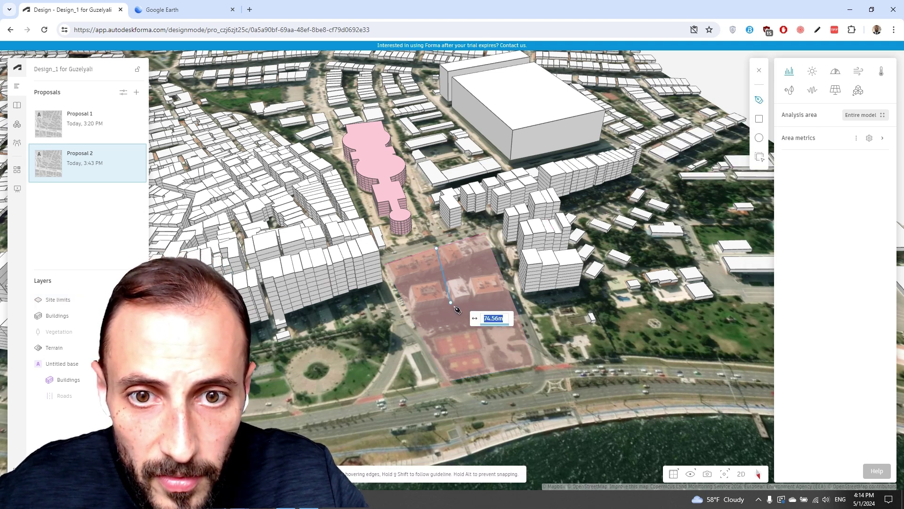
pyautogui.click(469, 307)
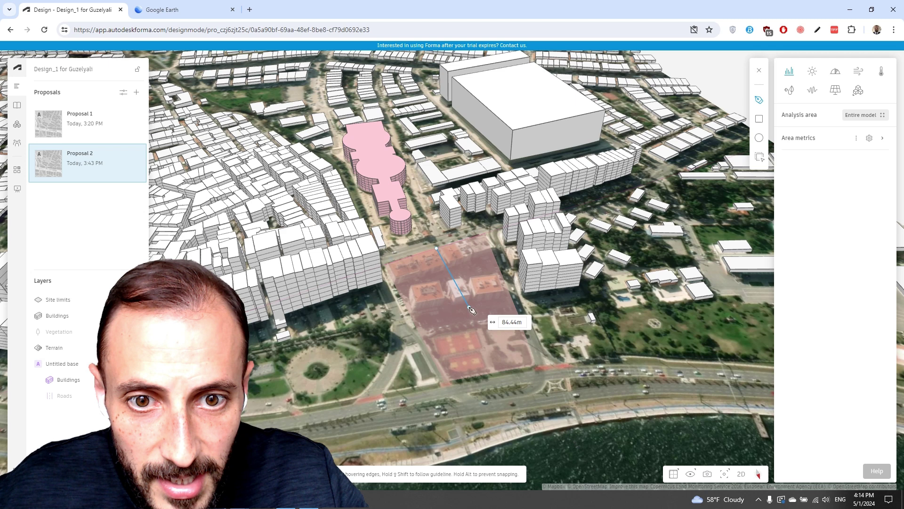
pyautogui.click(514, 301)
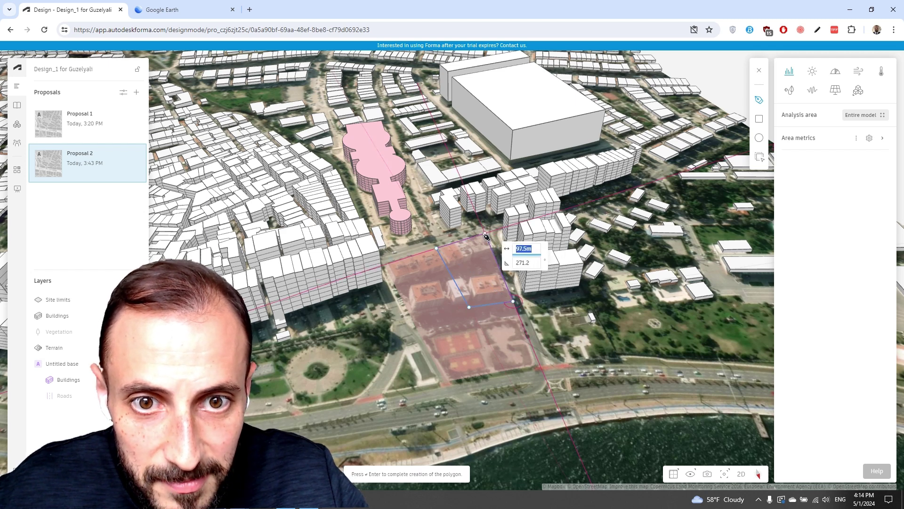
pyautogui.press('Return')
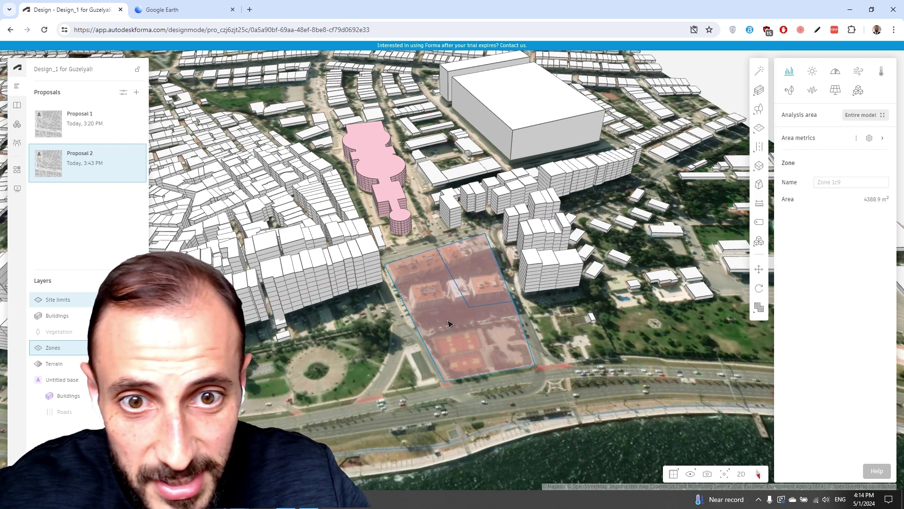
# Step: Draw a second zone from the site's interior down to the waterfront and south-east corner
pyautogui.moveTo(759, 128)
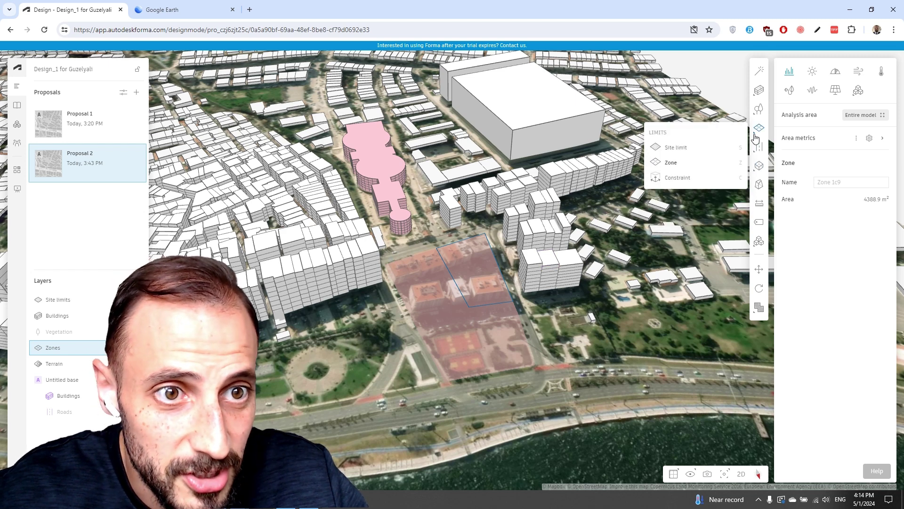
pyautogui.click(685, 162)
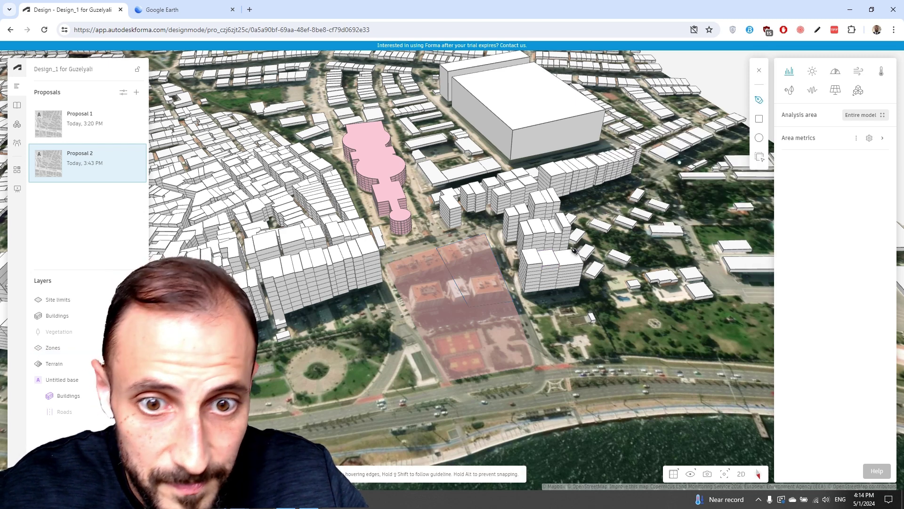
pyautogui.click(469, 307)
pyautogui.click(492, 373)
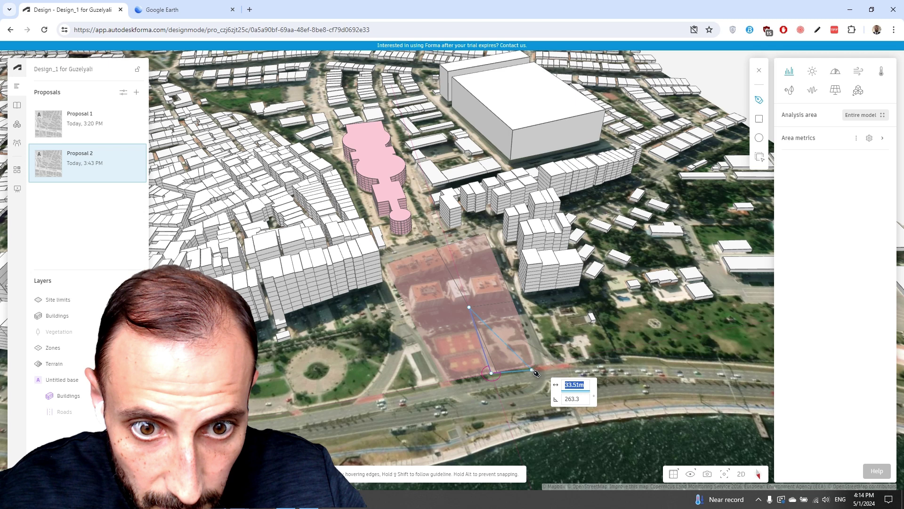
pyautogui.click(536, 366)
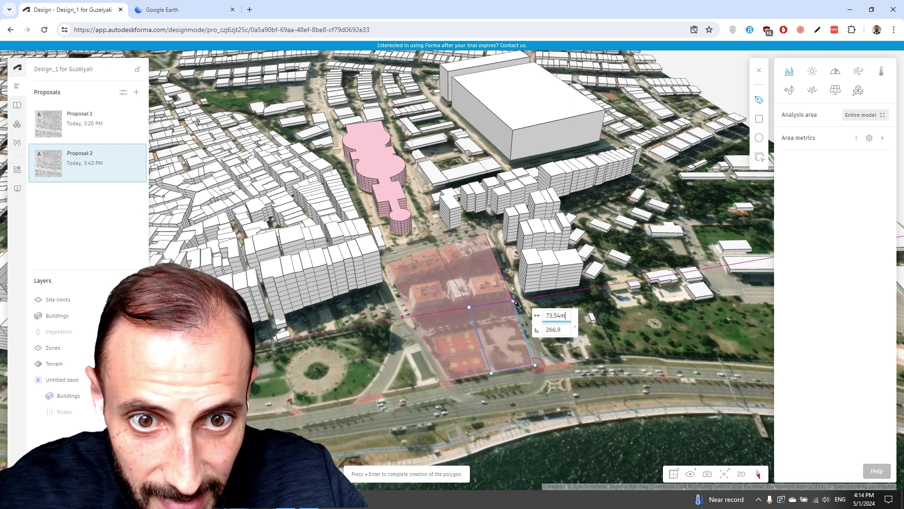
pyautogui.click(514, 302)
pyautogui.press('Return')
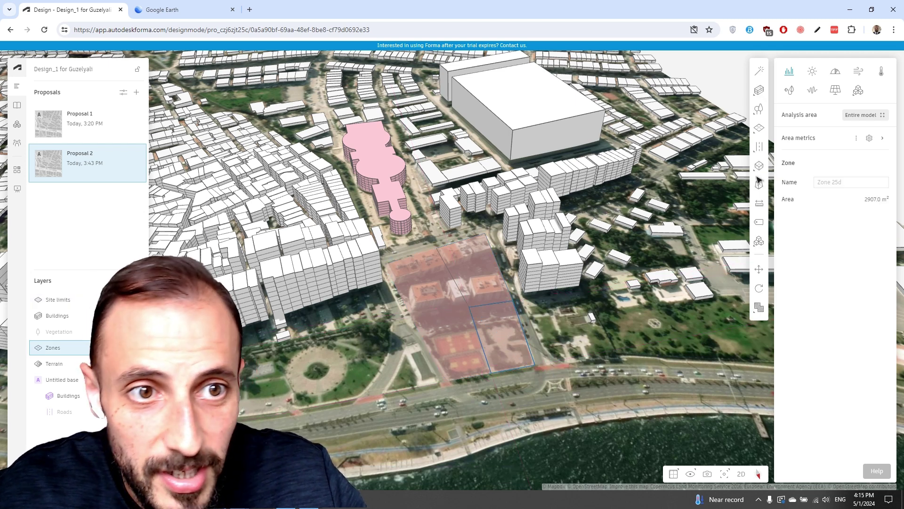
# Step: Draw a four-corner zone in the north-western part of the site
pyautogui.moveTo(758, 136)
pyautogui.click(696, 163)
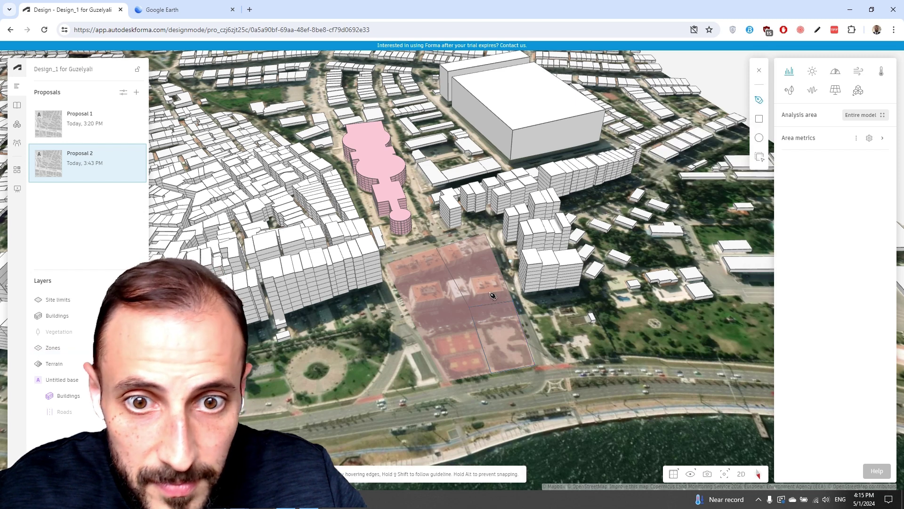
pyautogui.click(470, 307)
pyautogui.click(437, 248)
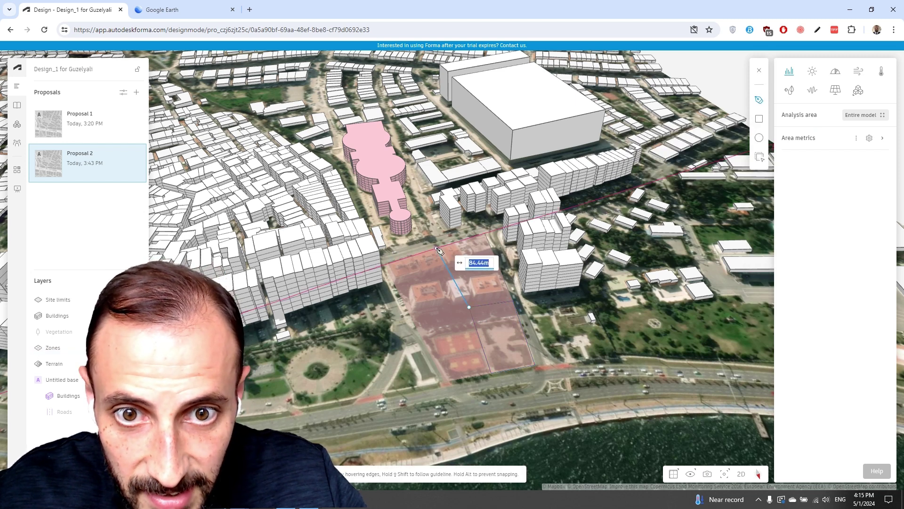
pyautogui.click(384, 264)
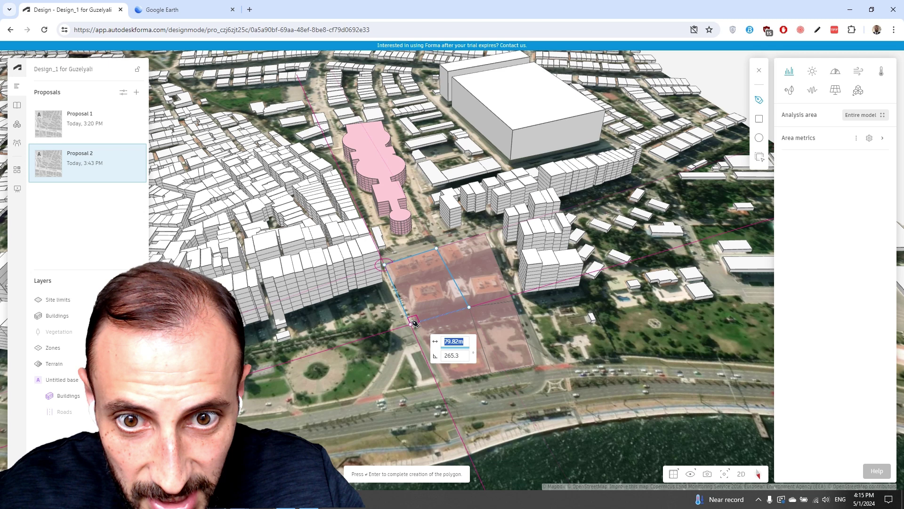
pyautogui.click(414, 323)
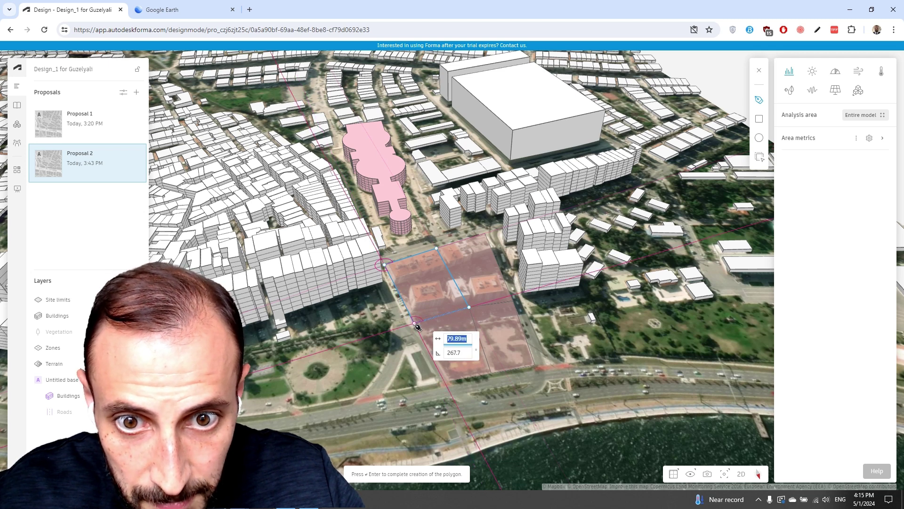
pyautogui.press('Return')
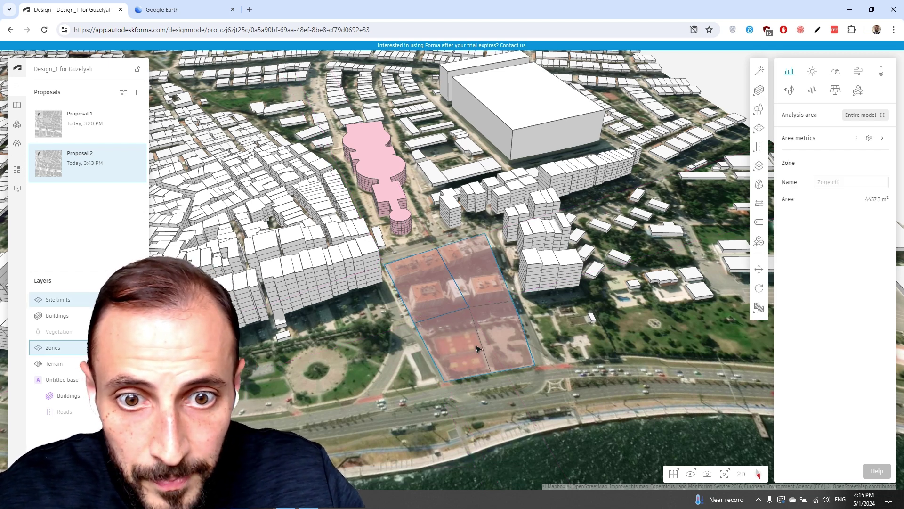
# Step: Check the site limit's area, start another zone, then cancel the unfinished outline
pyautogui.click(478, 337)
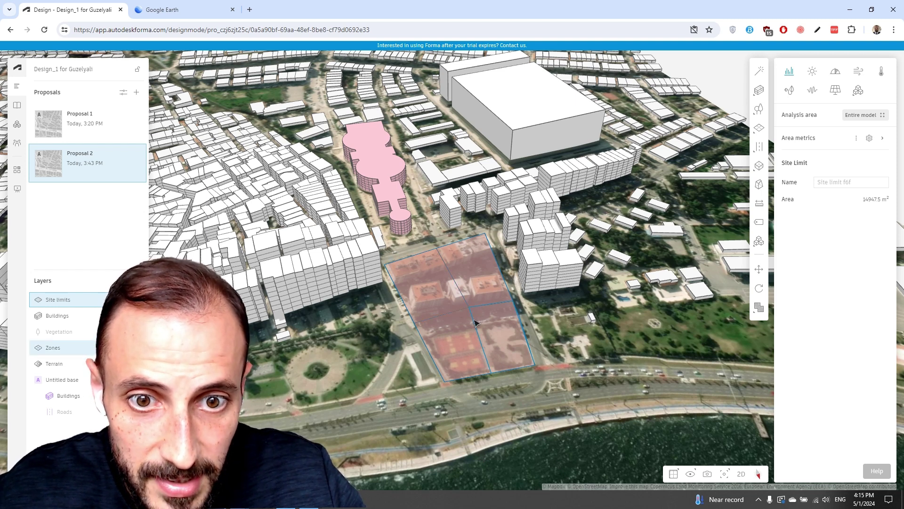
pyautogui.moveTo(759, 129)
pyautogui.click(678, 165)
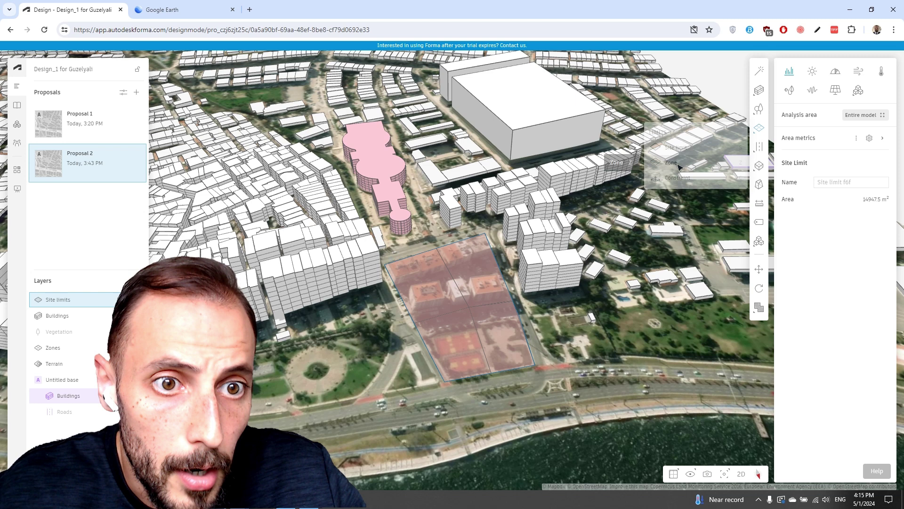
pyautogui.click(678, 165)
pyautogui.click(414, 323)
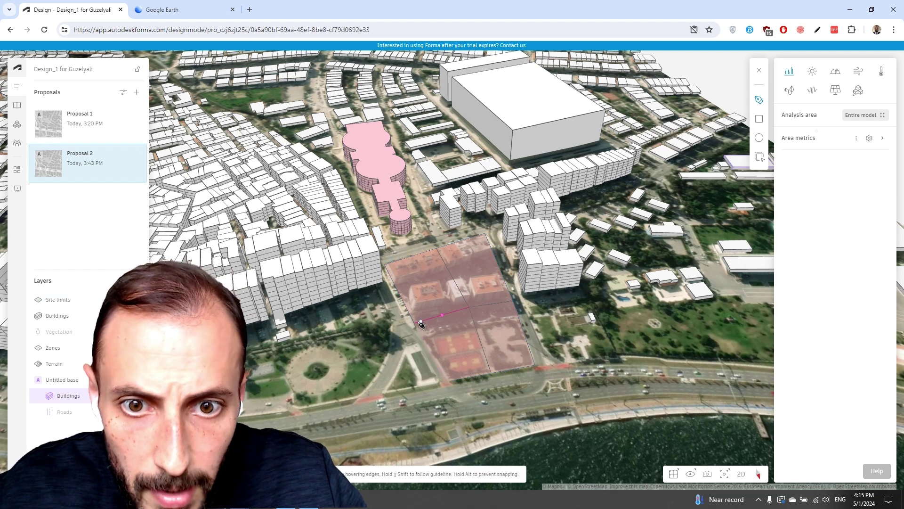
pyautogui.click(444, 381)
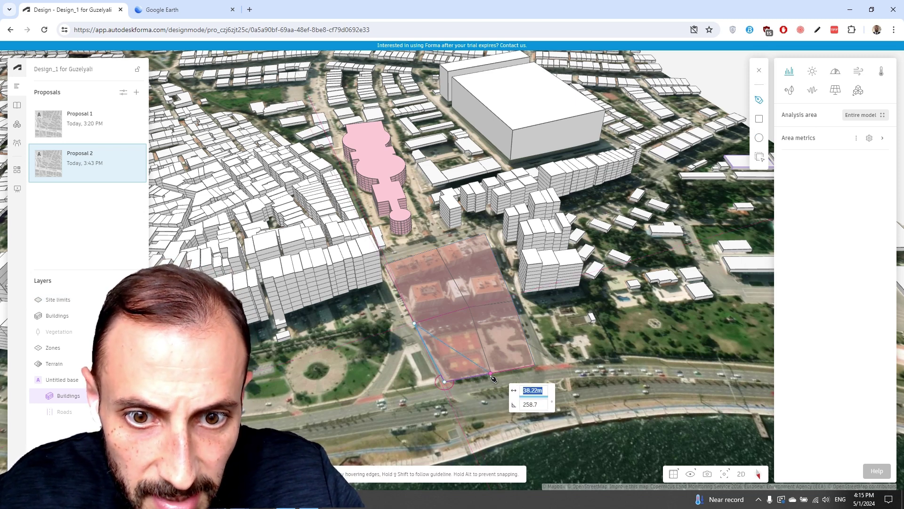
pyautogui.press('Escape')
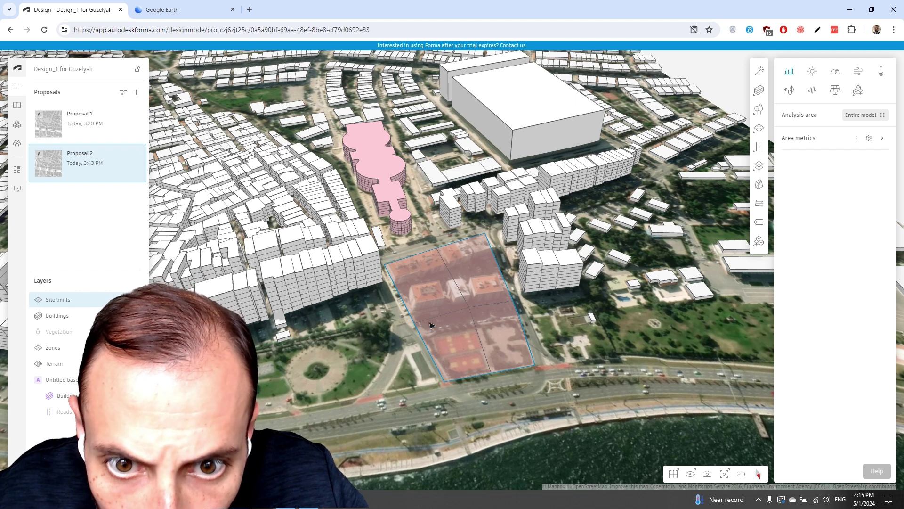
# Step: Draw the 3175.4 m² lower-left zone with four corners and deselect it
pyautogui.click(759, 128)
pyautogui.click(678, 165)
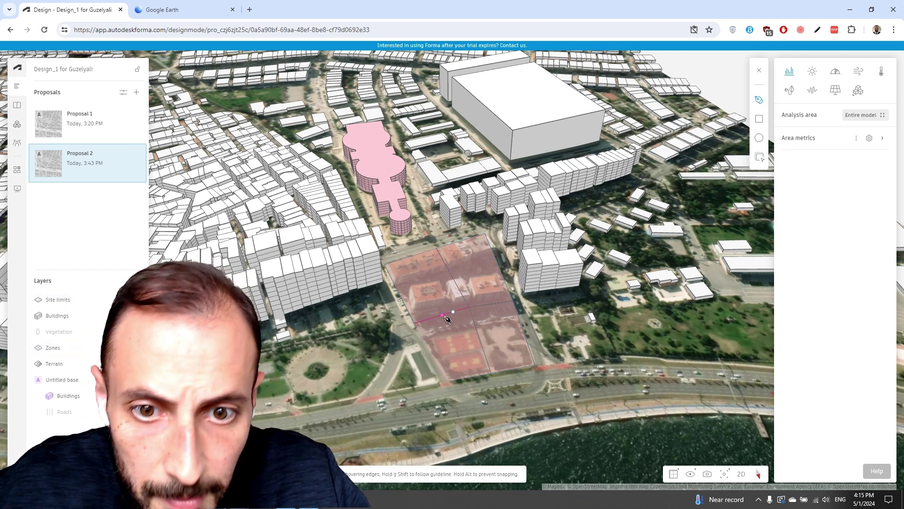
pyautogui.click(414, 323)
pyautogui.click(444, 382)
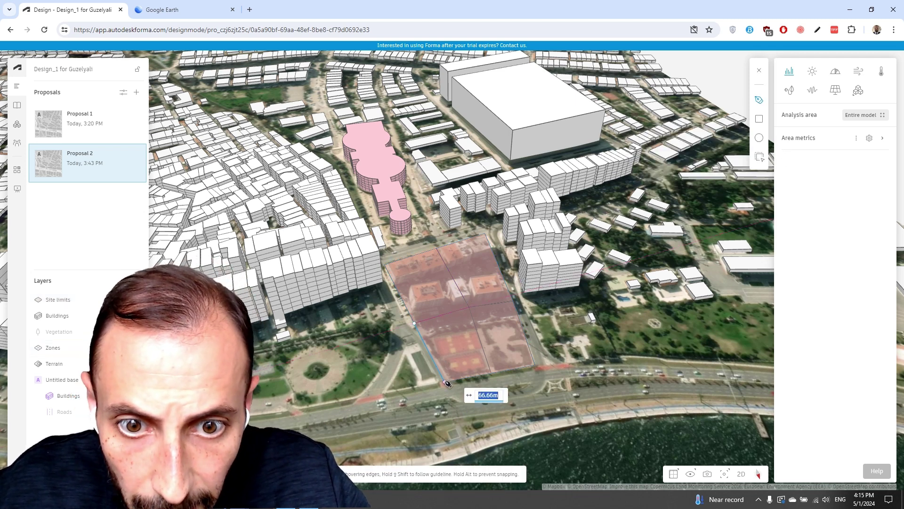
pyautogui.click(492, 372)
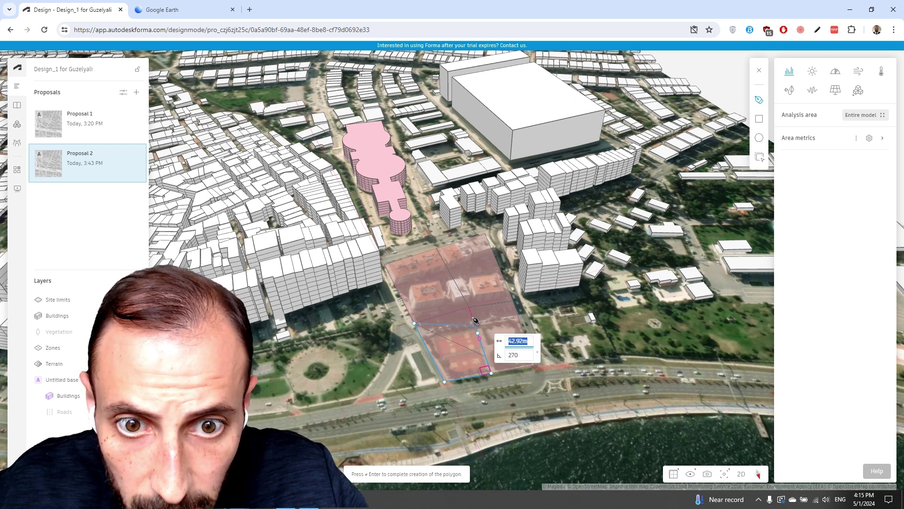
pyautogui.click(469, 309)
pyautogui.press('Return')
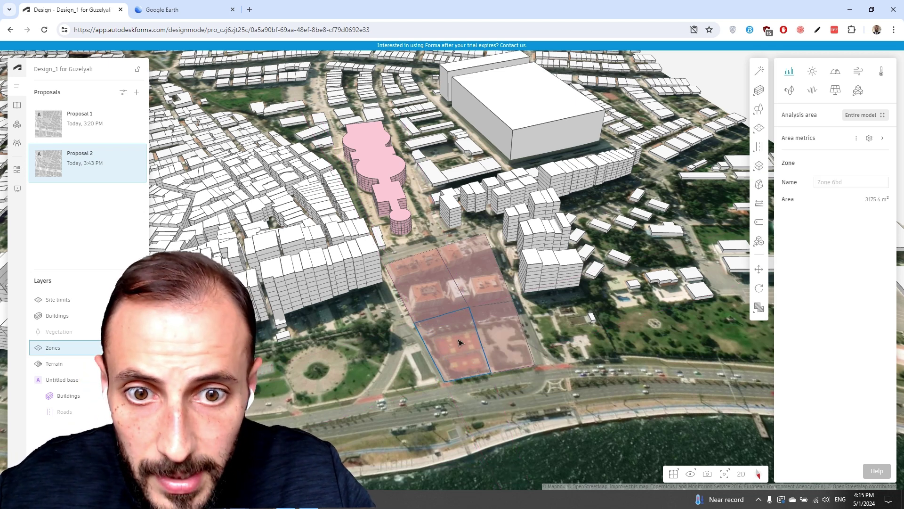
pyautogui.press('Escape')
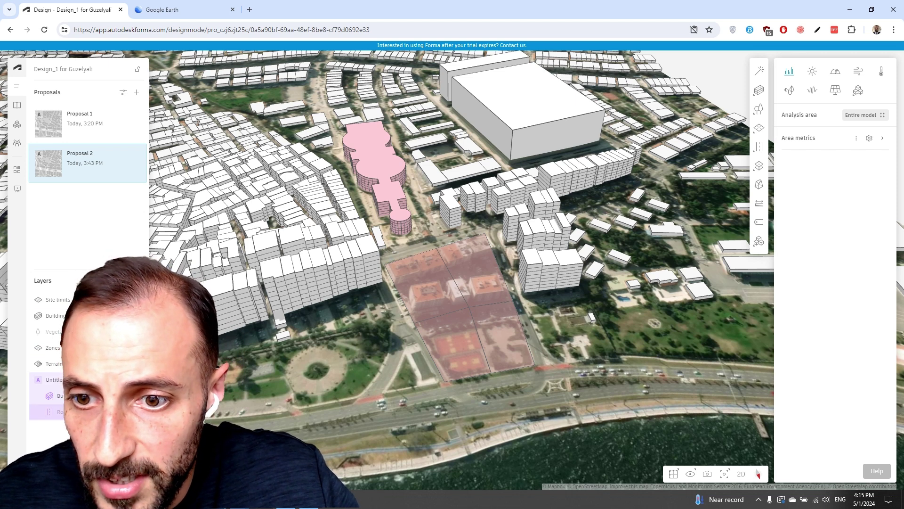
# Step: Show the Roads layer, inspect the 6m-wide road beside the site, and unlock the base
pyautogui.click(137, 412)
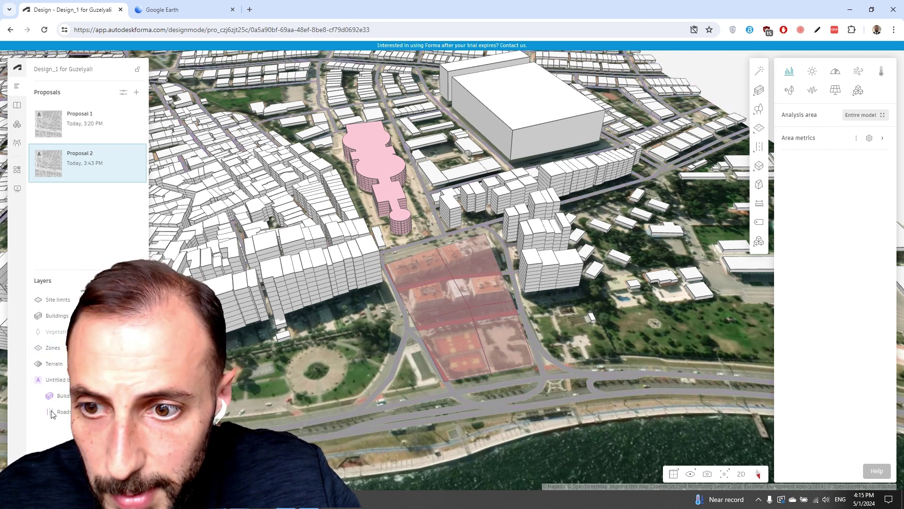
pyautogui.click(346, 387)
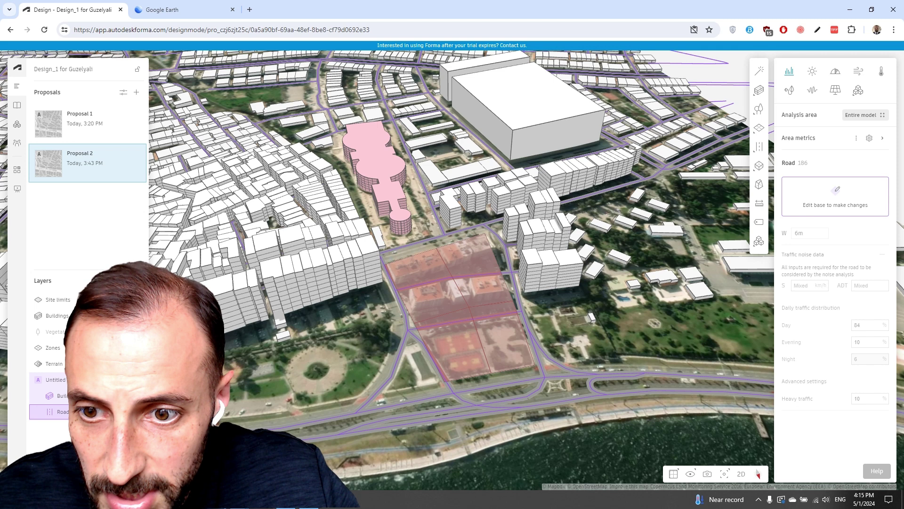
pyautogui.click(417, 333)
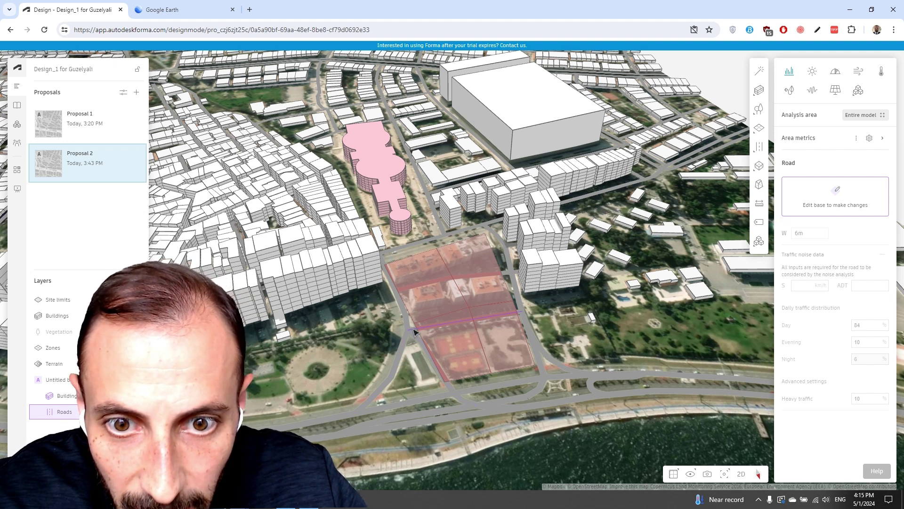
pyautogui.click(830, 202)
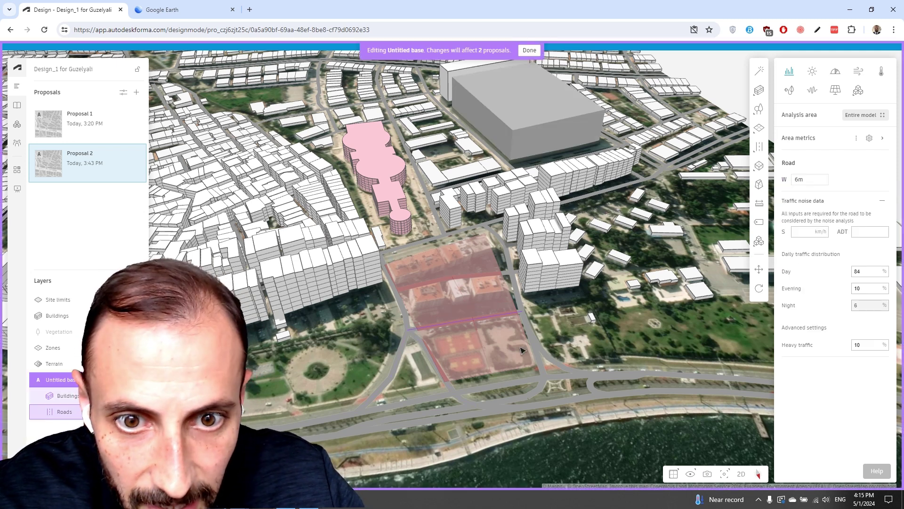
pyautogui.press('Escape')
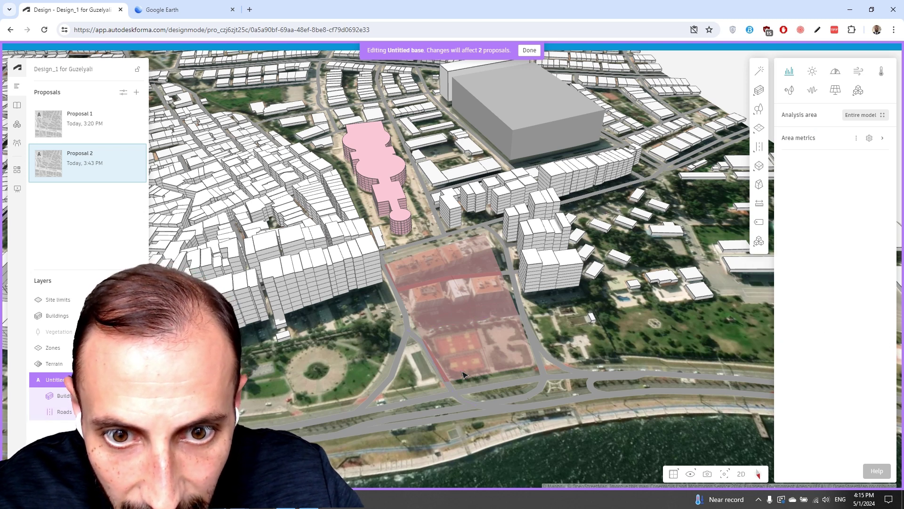
pyautogui.press('Escape')
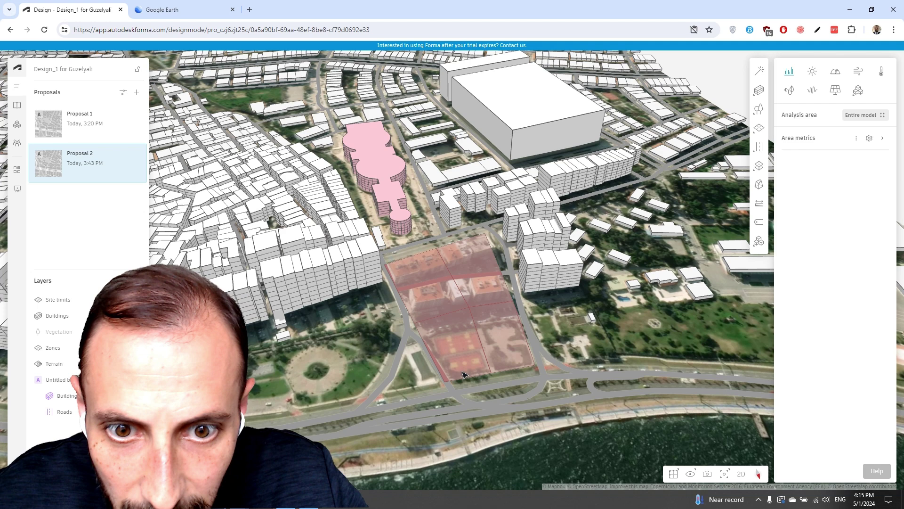
pyautogui.click(463, 375)
pyautogui.scroll(5, 446, 388)
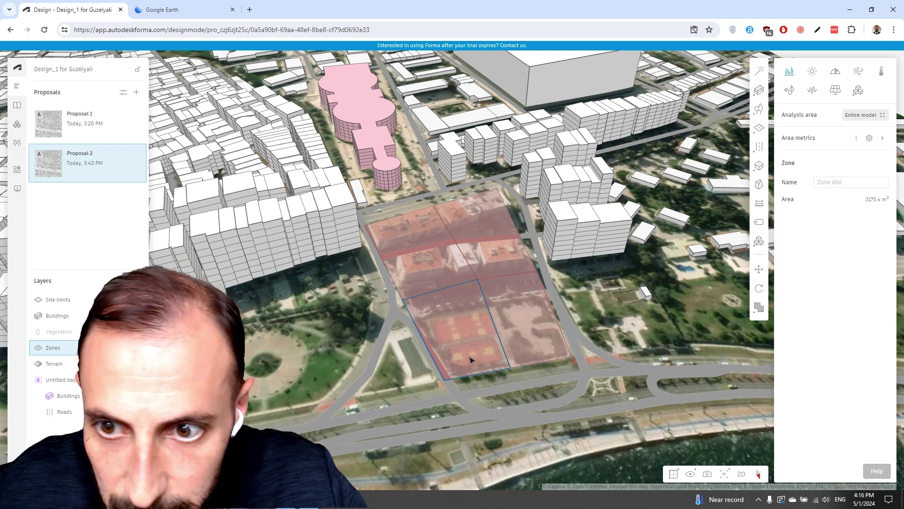
pyautogui.click(75, 347)
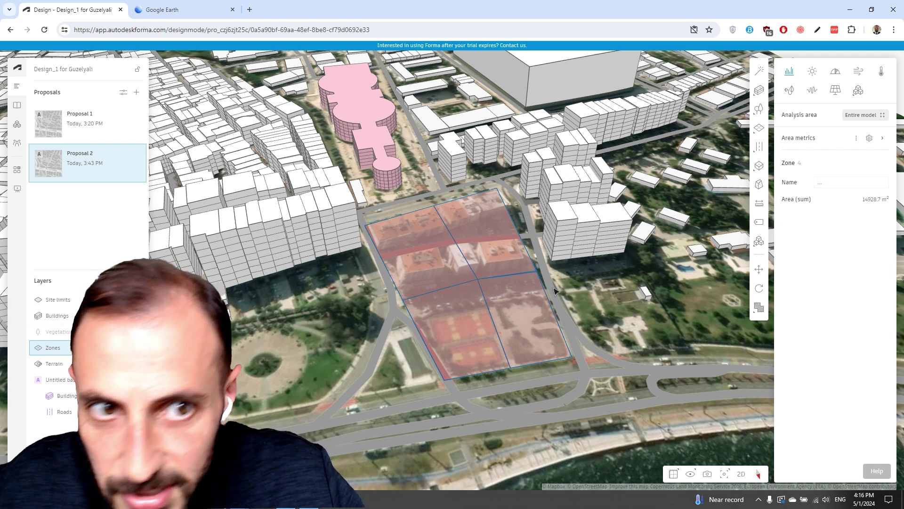
pyautogui.click(446, 382)
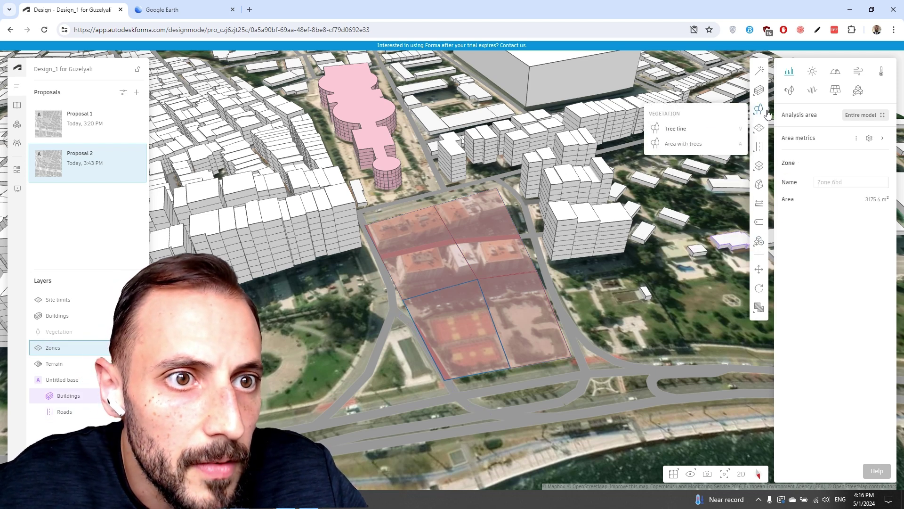
pyautogui.moveTo(759, 94)
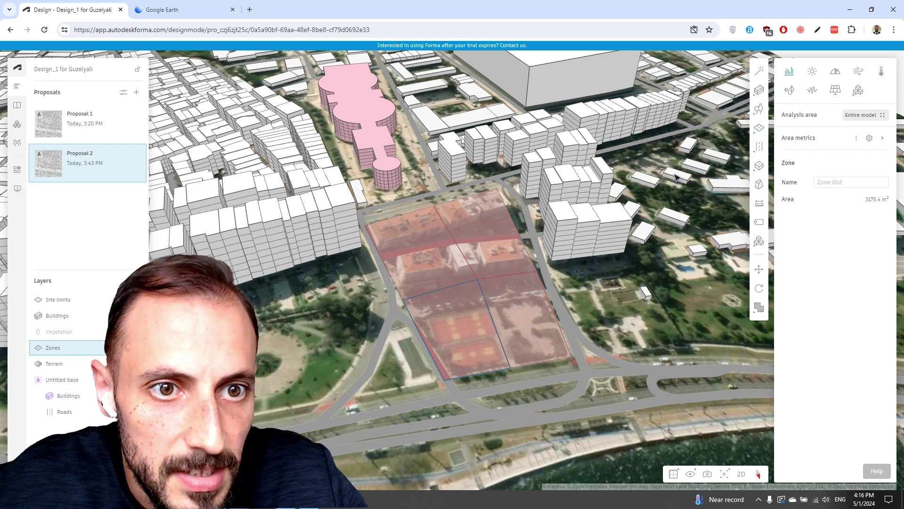
pyautogui.moveTo(757, 124)
pyautogui.click(685, 147)
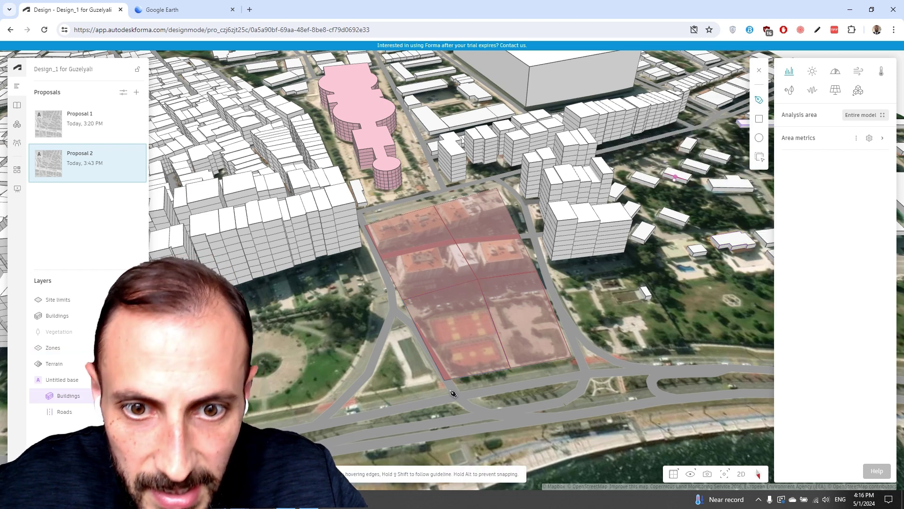
pyautogui.click(446, 380)
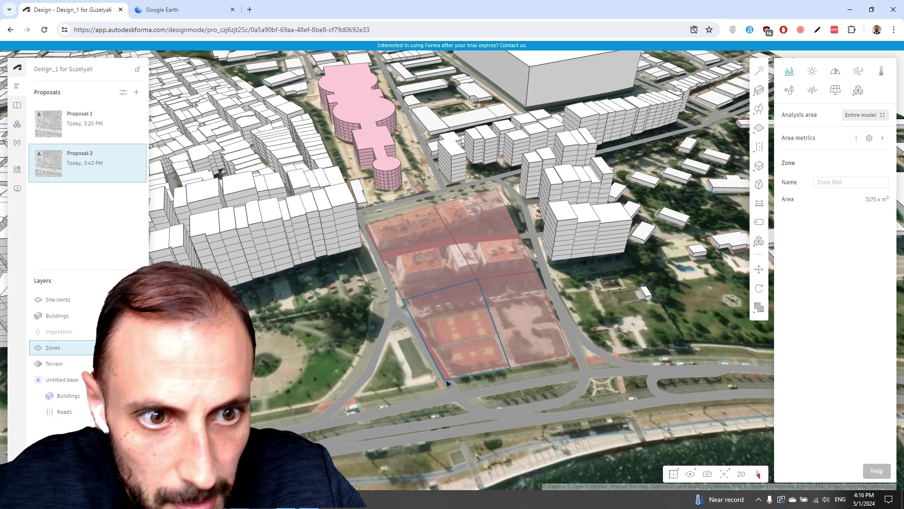
pyautogui.doubleClick(446, 381)
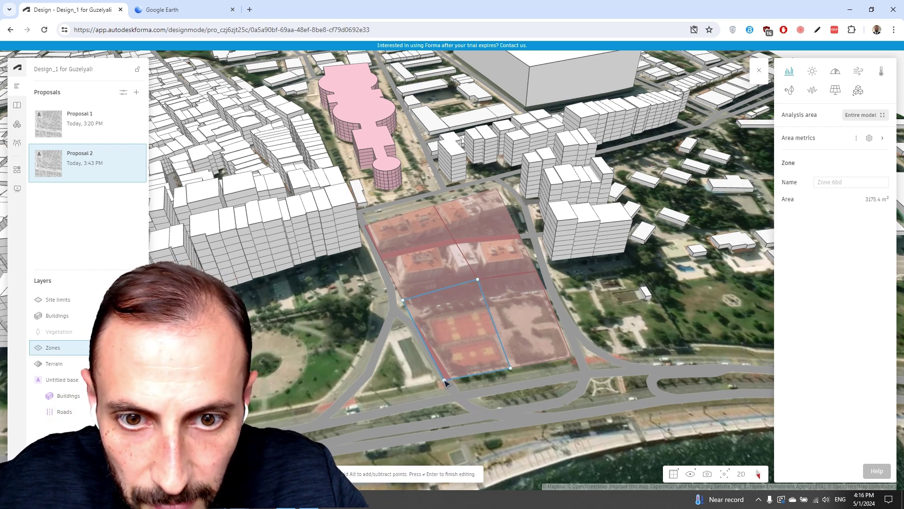
pyautogui.press('Return')
pyautogui.doubleClick(446, 377)
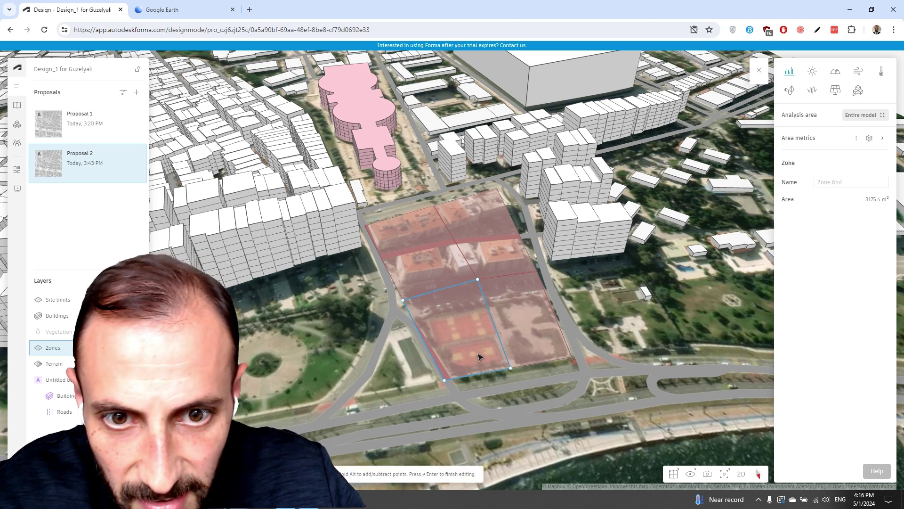
pyautogui.click(475, 377)
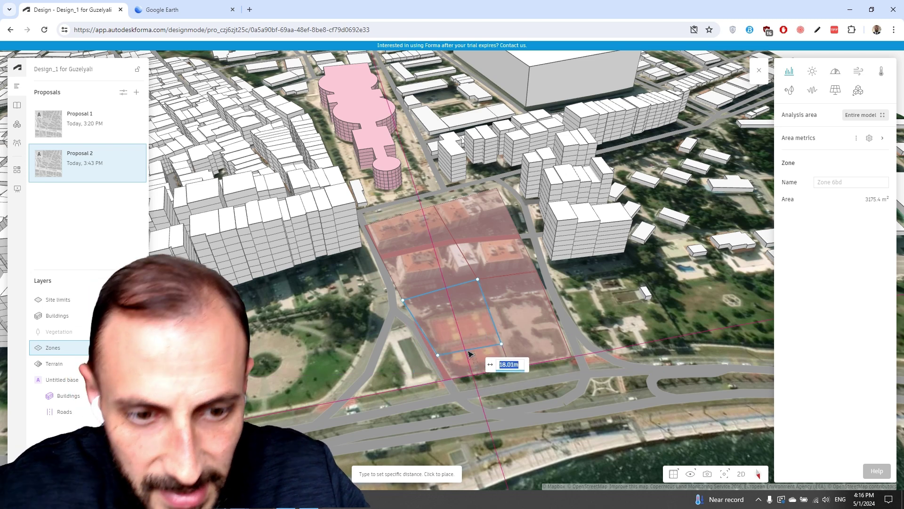
pyautogui.press('Escape')
pyautogui.press('Escape')
# Step: Move the site limit's lower corner onto the road edge, then check a zone and deselect
pyautogui.click(455, 376)
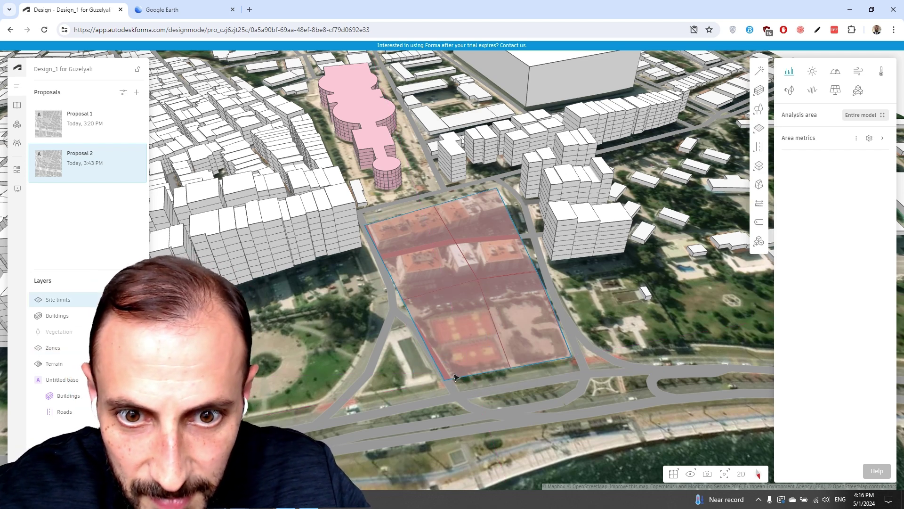
pyautogui.click(448, 383)
pyautogui.click(445, 380)
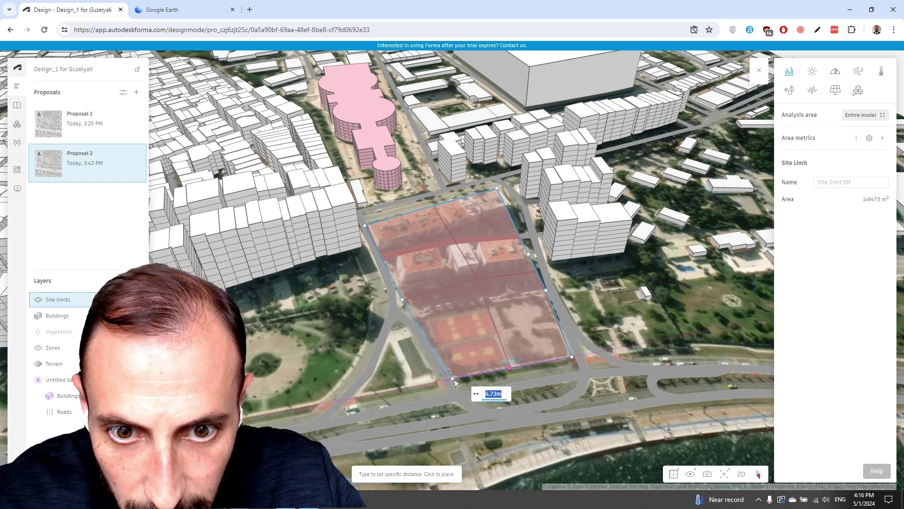
pyautogui.click(454, 380)
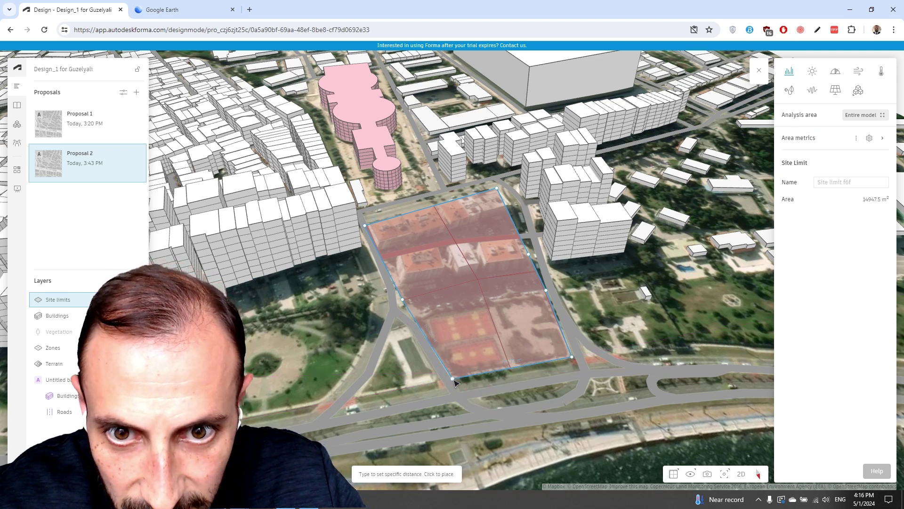
pyautogui.click(403, 301)
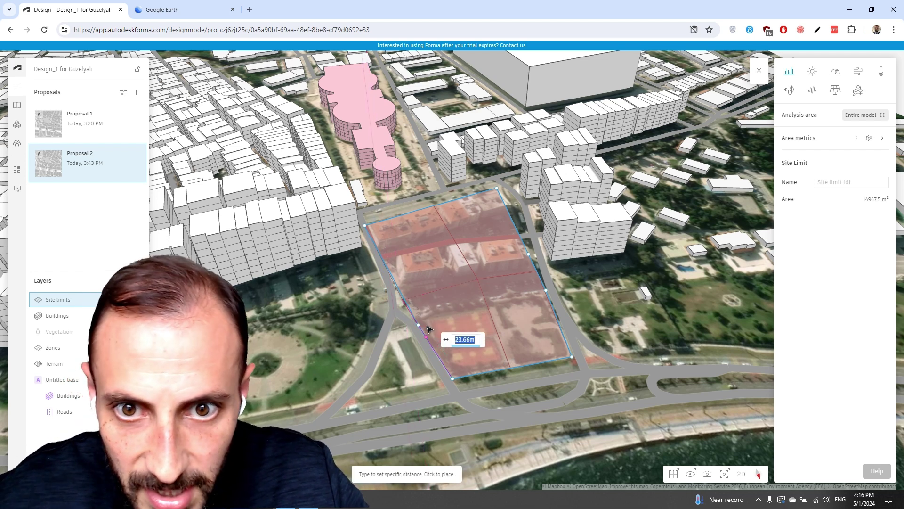
pyautogui.press('Escape')
pyautogui.press('Escape')
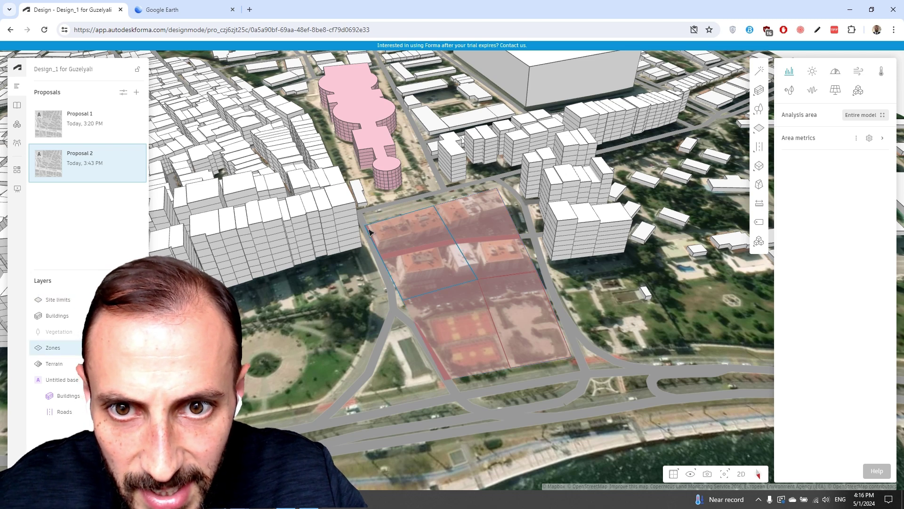
pyautogui.scroll(1, 369, 232)
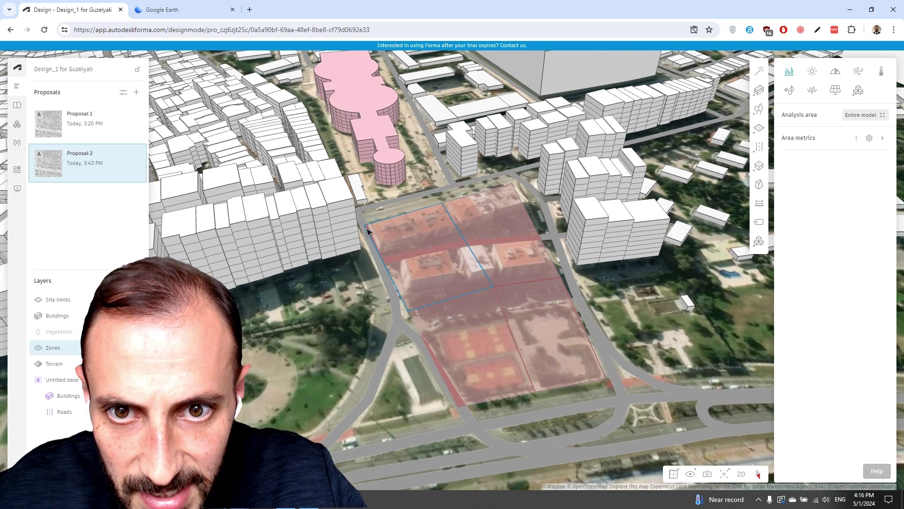
pyautogui.click(431, 308)
pyautogui.press('Escape')
# Step: Delete the stray zone inside the site limit
pyautogui.click(490, 281)
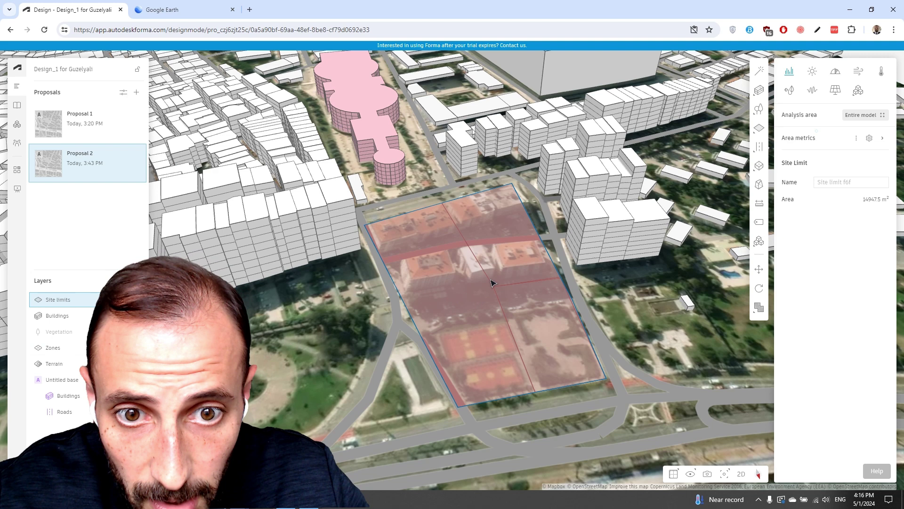
pyautogui.press('Escape')
pyautogui.click(498, 296)
pyautogui.press('Delete')
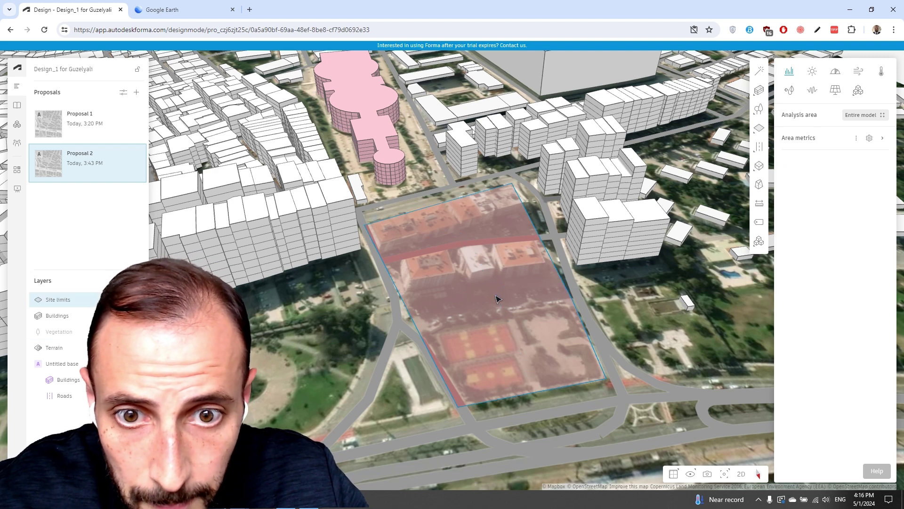
# Step: Try moving the site limit's top-left corner, then inspect the road along the left edge
pyautogui.click(422, 308)
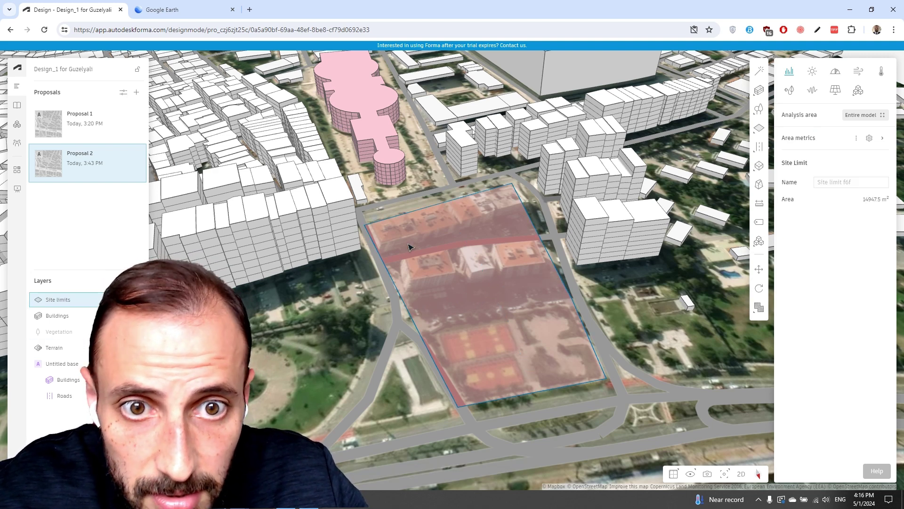
pyautogui.doubleClick(382, 233)
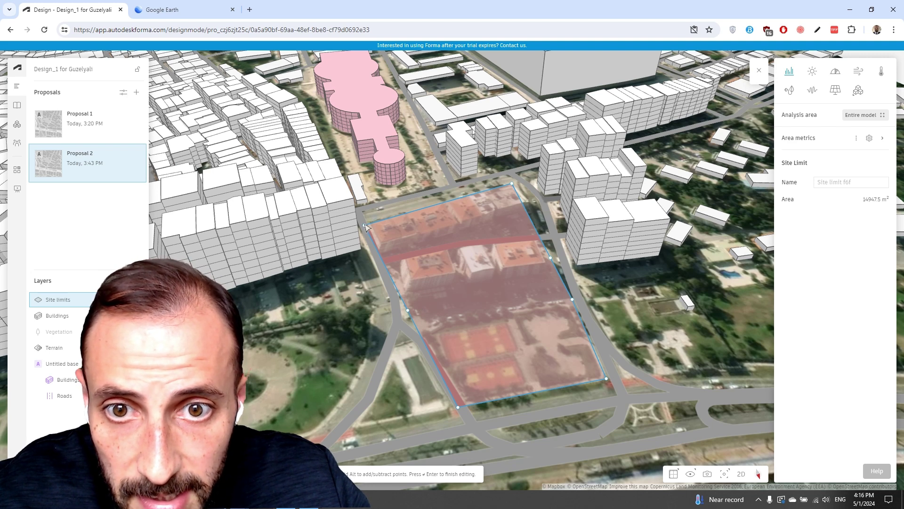
pyautogui.click(366, 226)
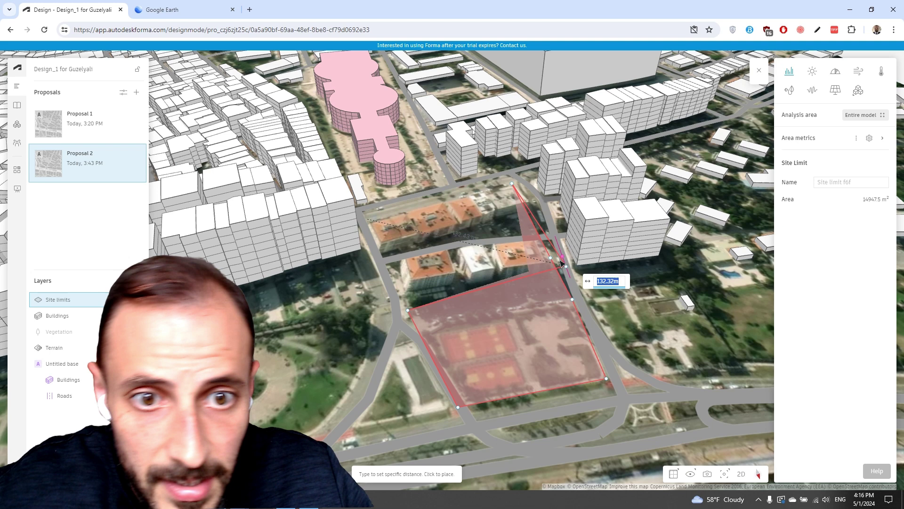
pyautogui.press('Escape')
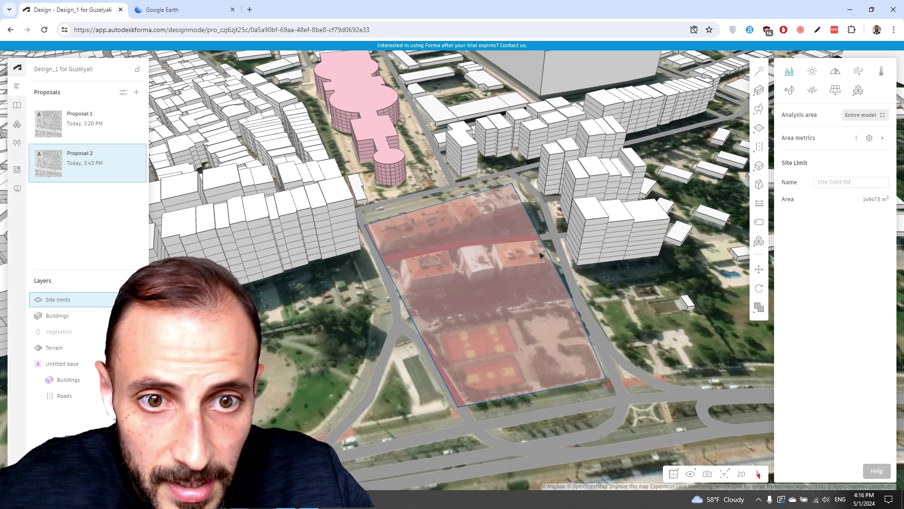
pyautogui.click(377, 230)
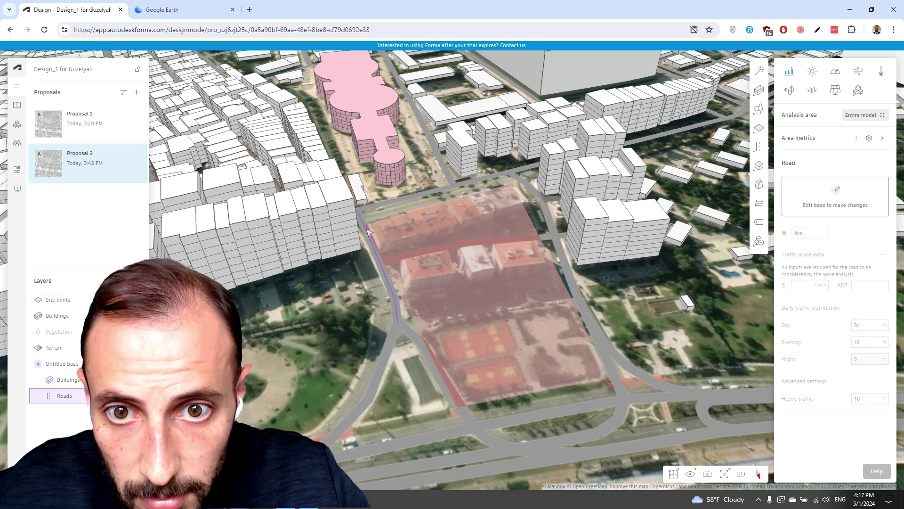
pyautogui.click(373, 233)
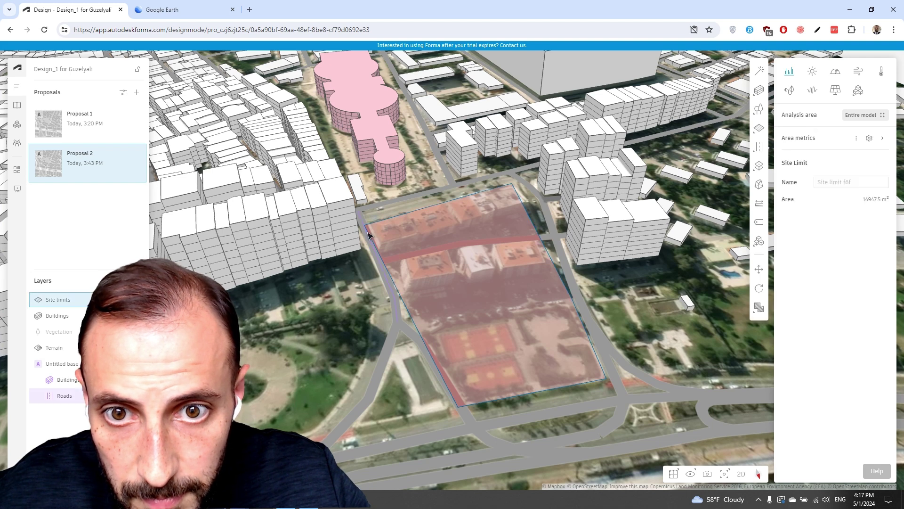
pyautogui.click(370, 233)
pyautogui.click(382, 232)
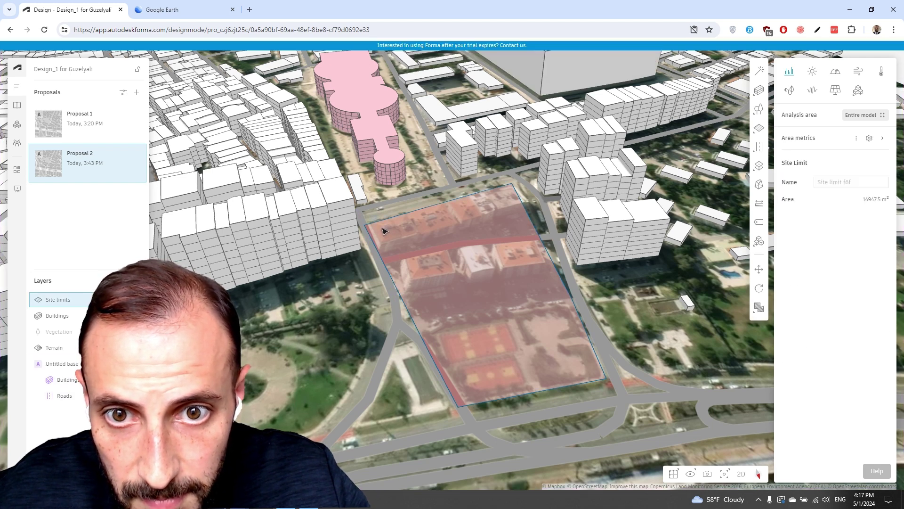
# Step: Fit the top-left corner to the road edge; move a left-edge point inward, then undo it
pyautogui.doubleClick(376, 230)
pyautogui.click(371, 226)
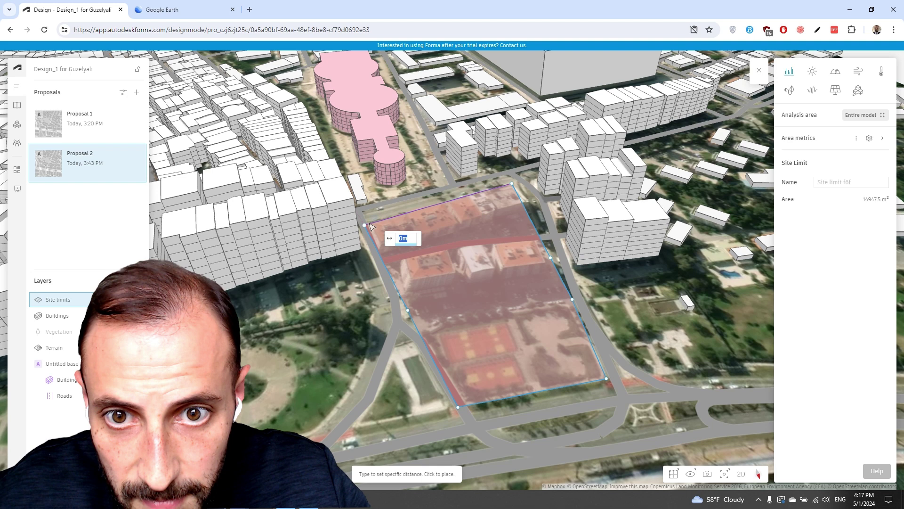
pyautogui.click(371, 225)
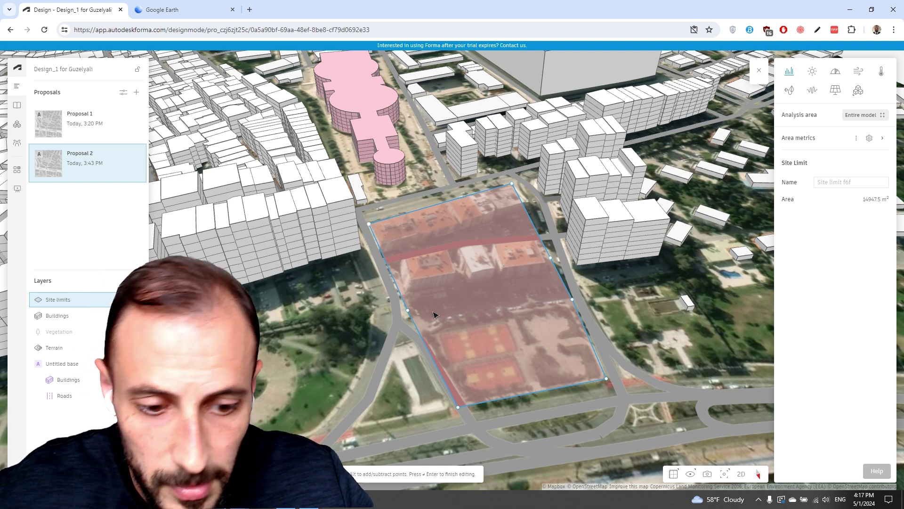
pyautogui.press('Return')
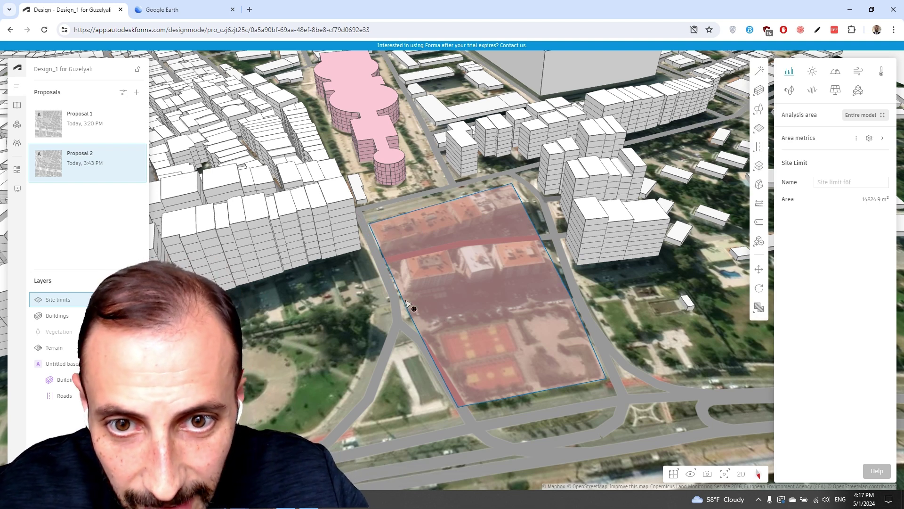
pyautogui.doubleClick(405, 302)
pyautogui.click(409, 310)
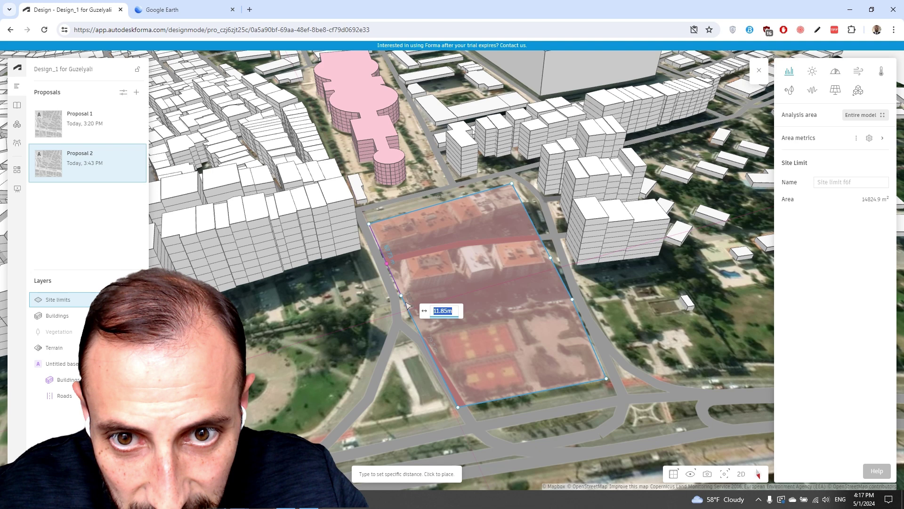
pyautogui.click(472, 317)
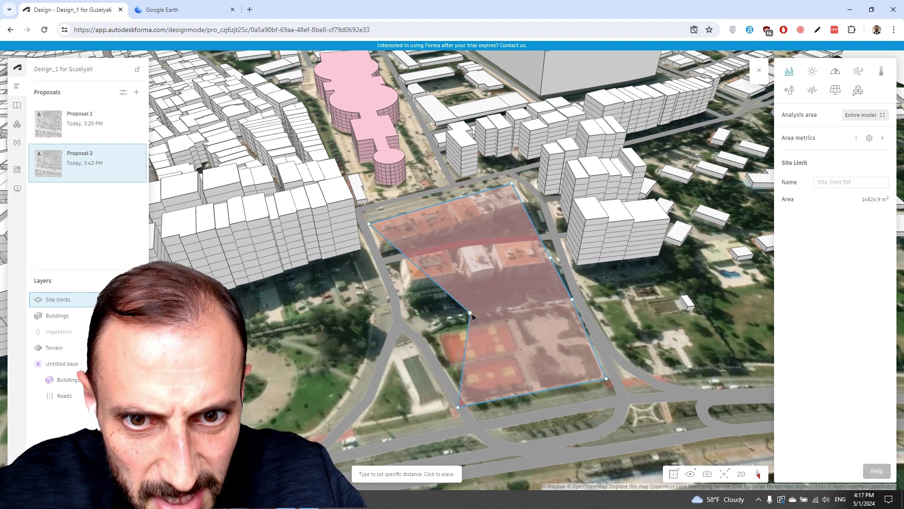
pyautogui.click(470, 313)
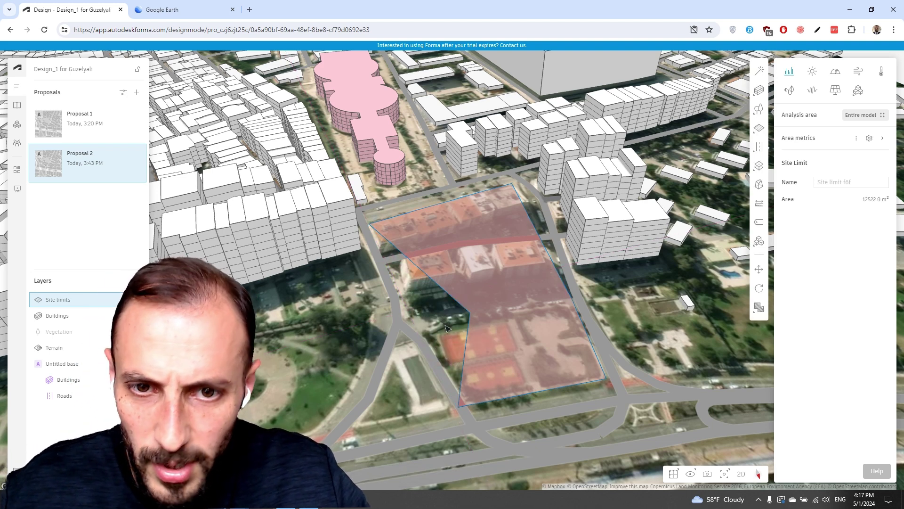
pyautogui.hotkey('ctrl', 'z')
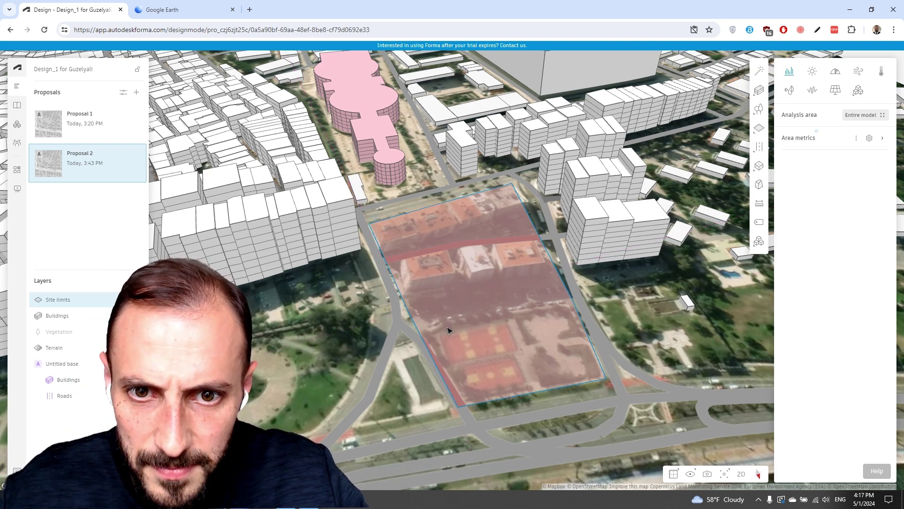
# Step: Pull the bottom corner onto the road edge, bringing the site limit to 14581.1 m²
pyautogui.click(458, 408)
pyautogui.click(458, 408)
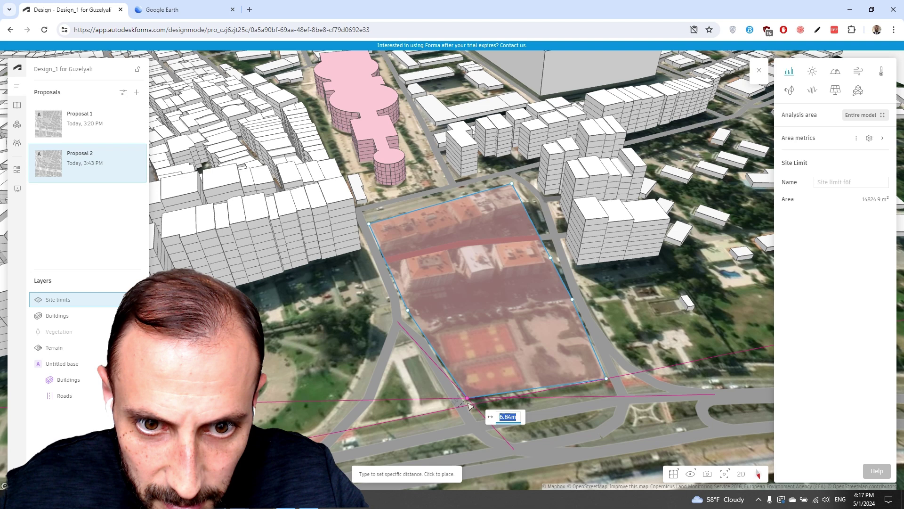
pyautogui.click(475, 408)
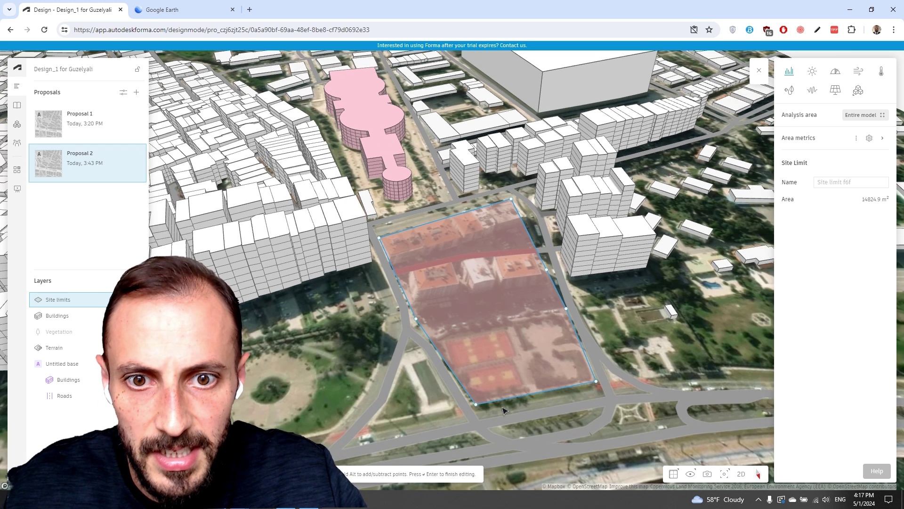
pyautogui.press('Return')
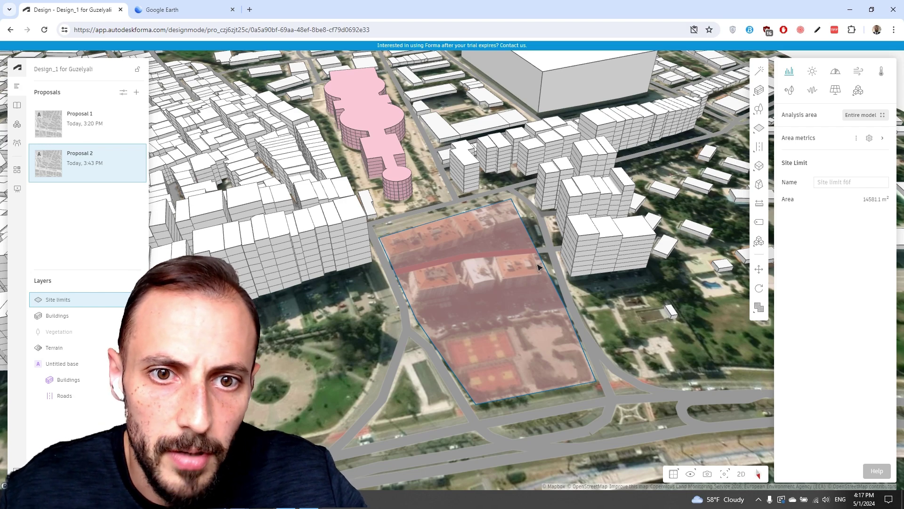
pyautogui.scroll(-3, 531, 268)
pyautogui.moveTo(528, 269); pyautogui.dragTo(521, 293, button='right')
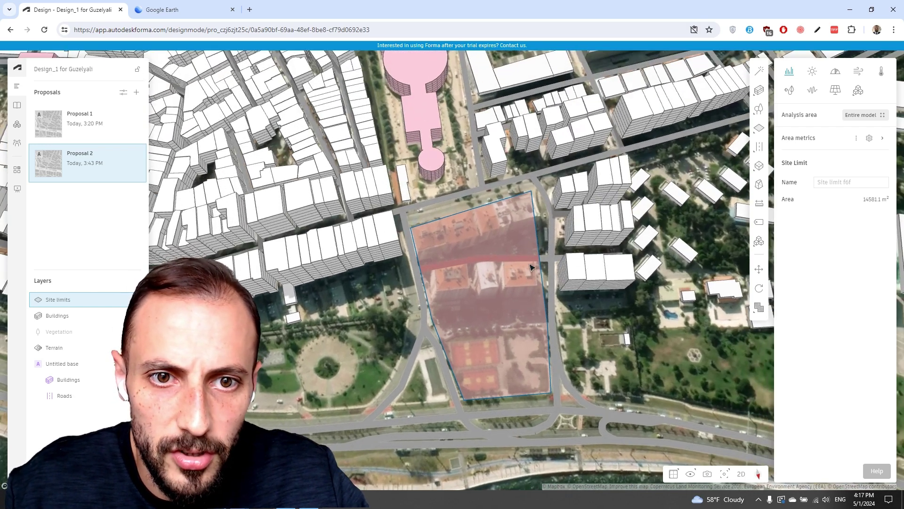
pyautogui.scroll(1, 529, 263)
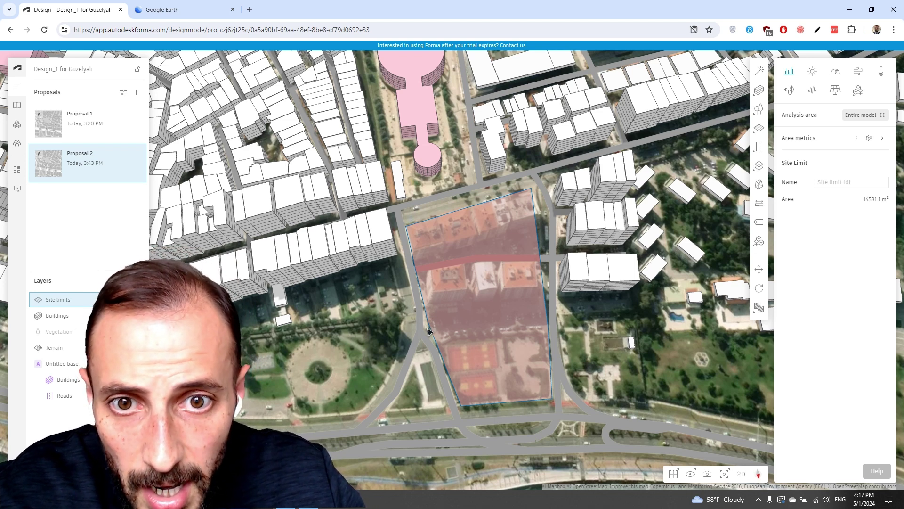
# Step: Delete the old site limit and start a new one with three points down the west road
pyautogui.press('Delete')
pyautogui.click(757, 128)
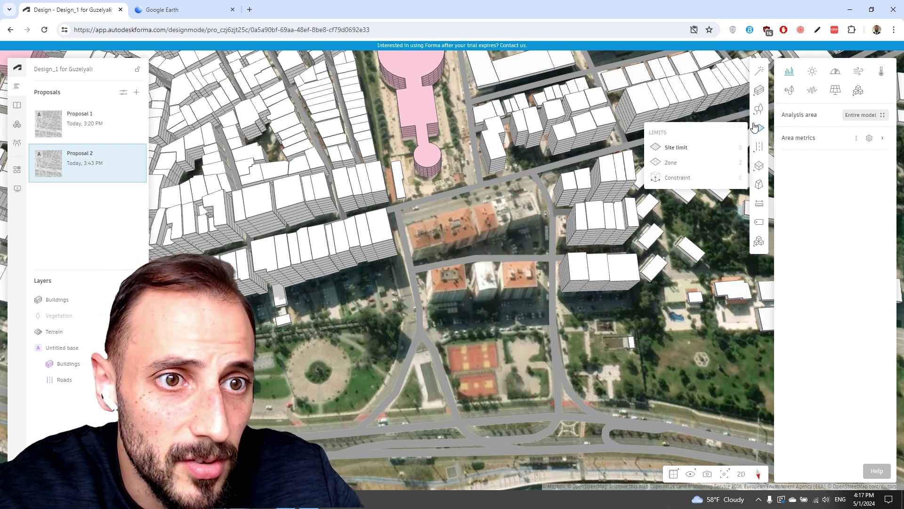
pyautogui.click(703, 147)
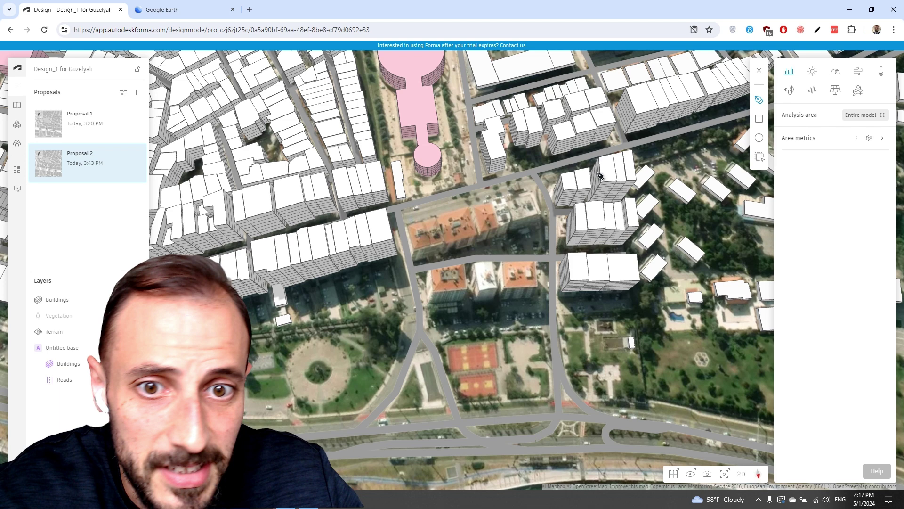
pyautogui.click(408, 225)
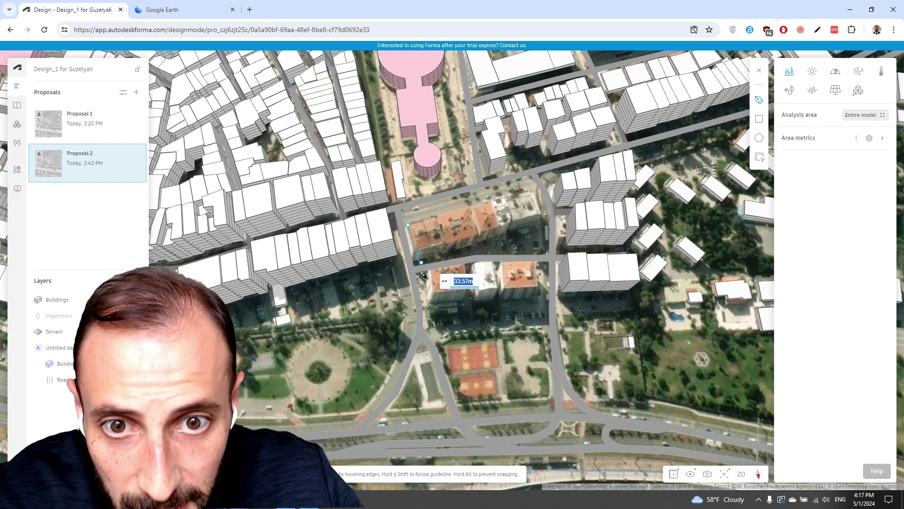
pyautogui.click(428, 307)
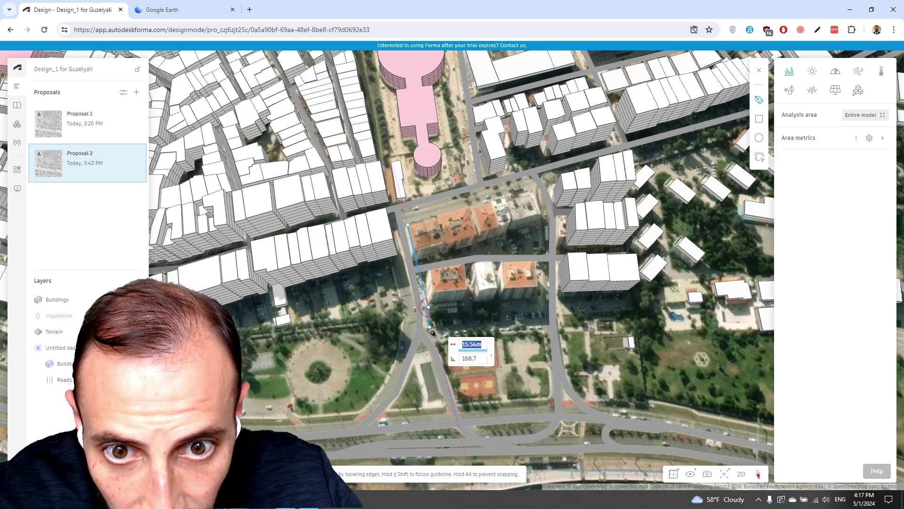
pyautogui.click(429, 330)
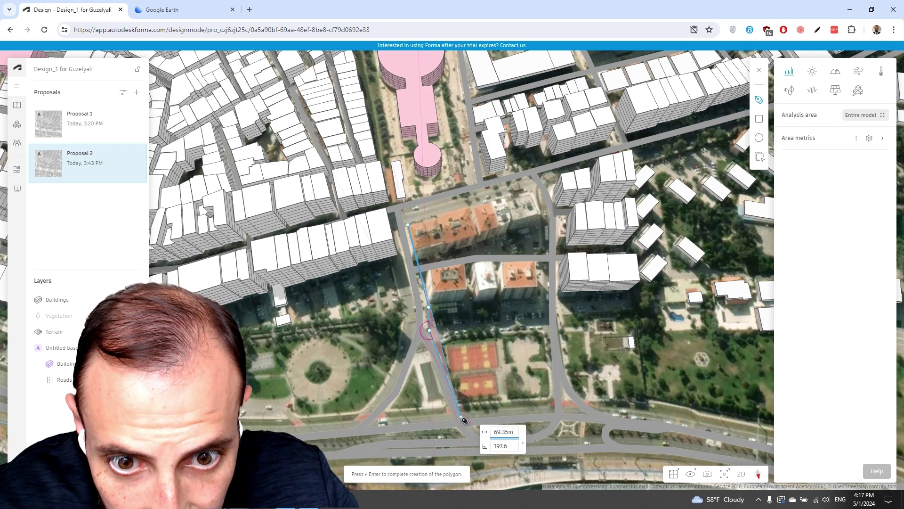
pyautogui.scroll(5, 462, 416)
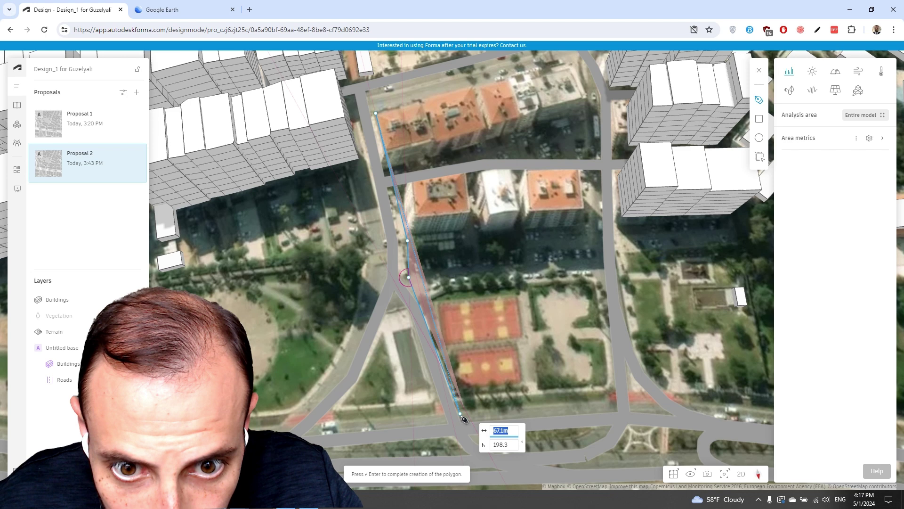
pyautogui.scroll(4, 457, 404)
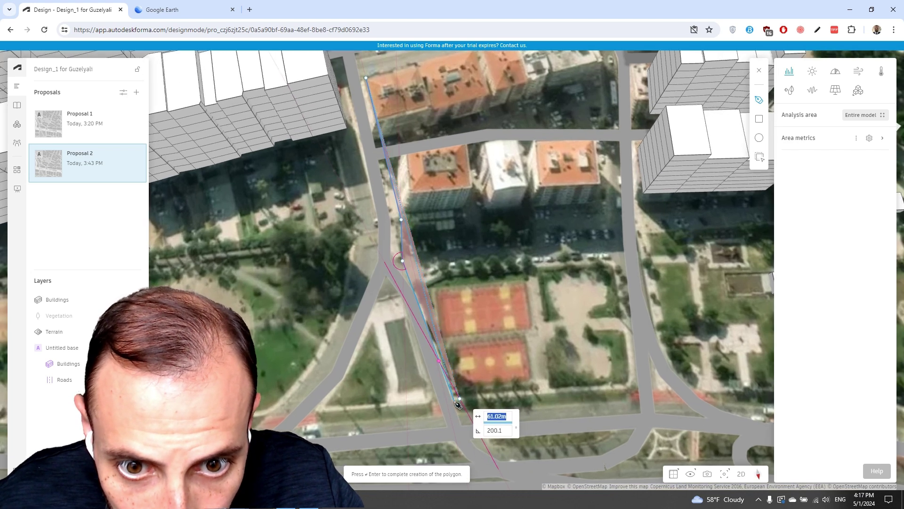
# Step: Add corners along the southern and east roads to the north-east corner, enclosing 15136.6 m²
pyautogui.click(454, 401)
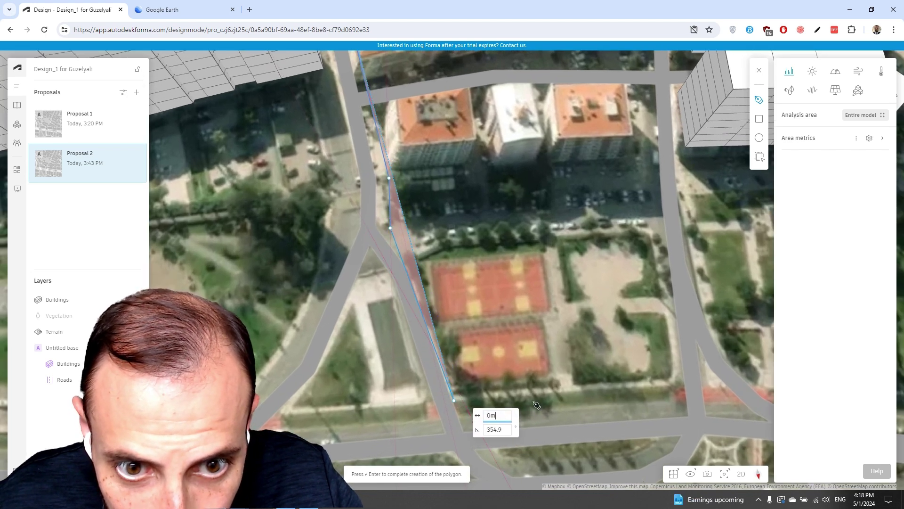
pyautogui.click(686, 386)
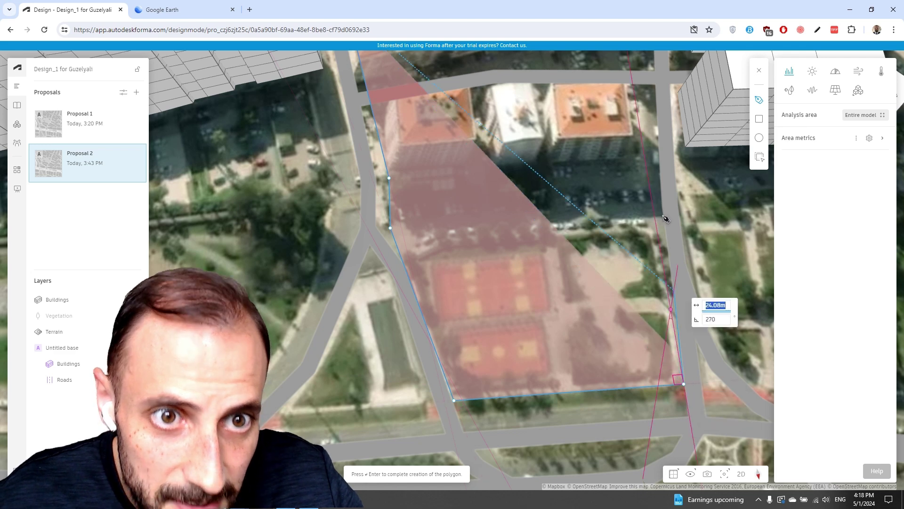
pyautogui.scroll(-4, 655, 203)
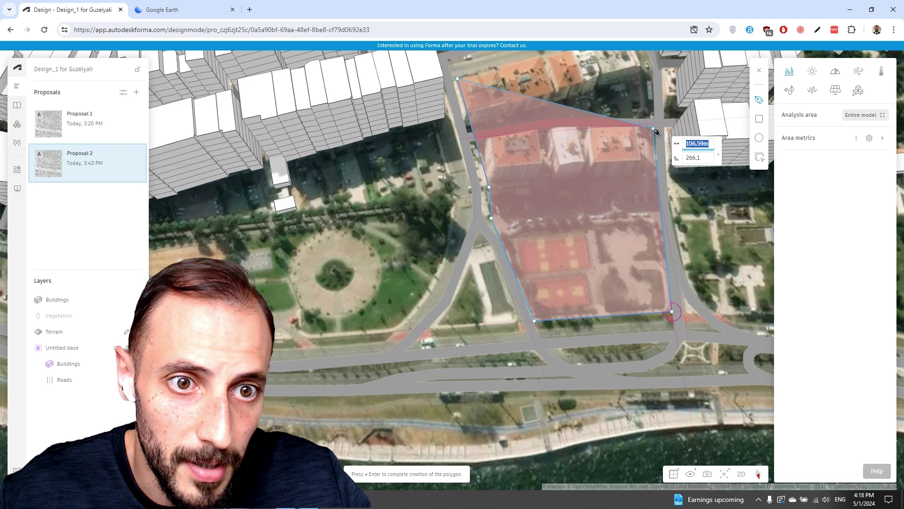
pyautogui.click(649, 129)
pyautogui.scroll(-2, 650, 134)
pyautogui.moveTo(646, 152); pyautogui.dragTo(637, 244, button='middle')
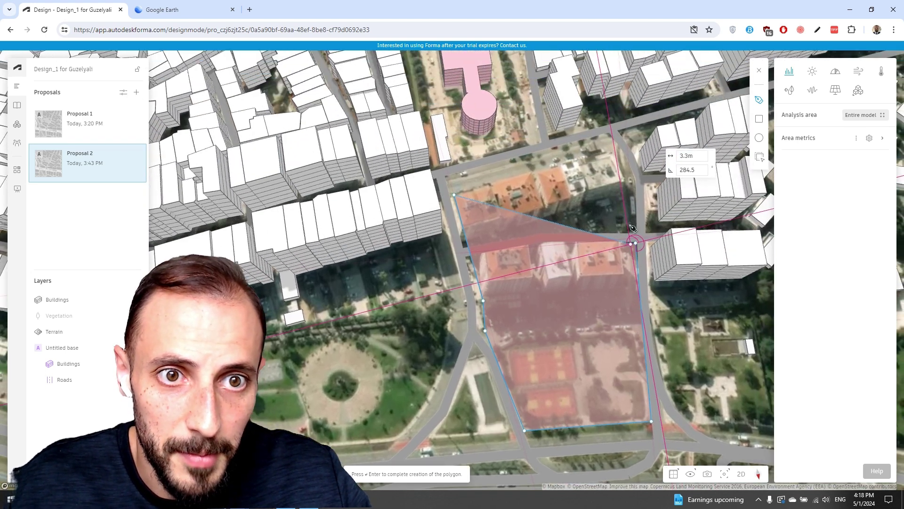
pyautogui.click(635, 172)
pyautogui.scroll(3, 631, 172)
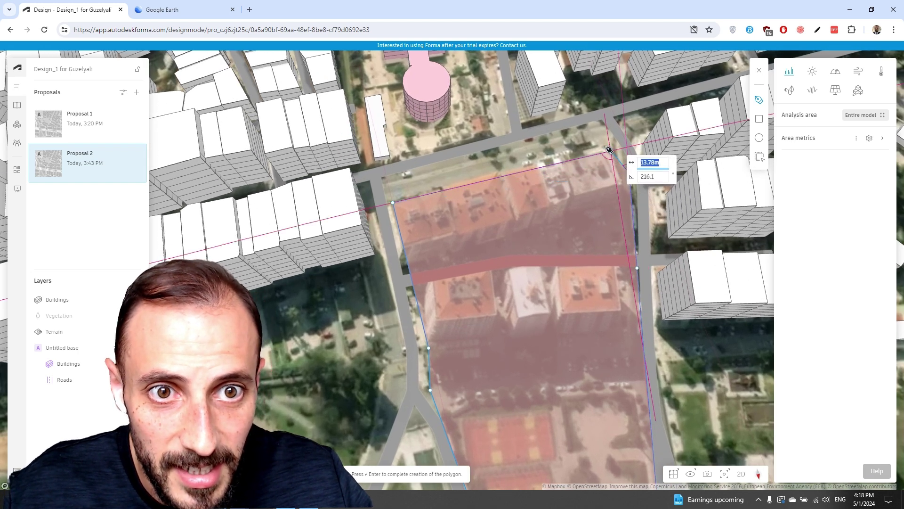
pyautogui.click(609, 149)
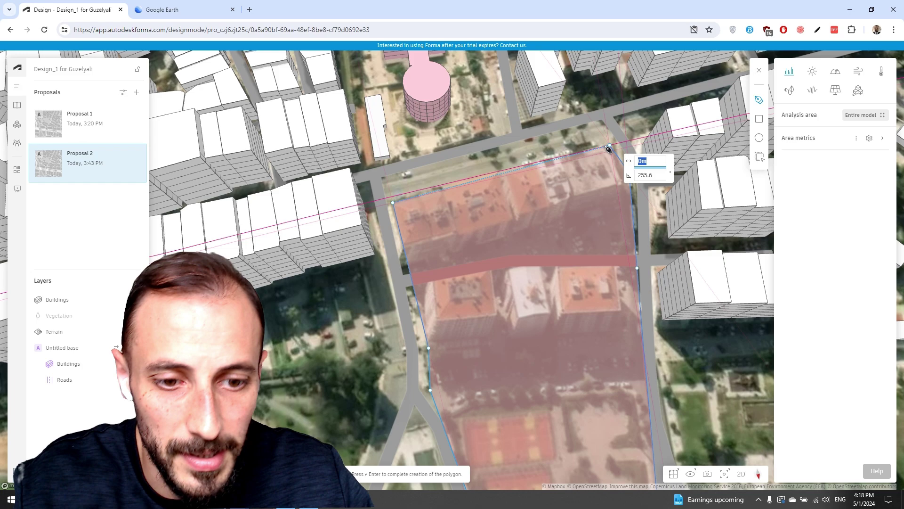
pyautogui.press('Return')
pyautogui.scroll(-5, 609, 149)
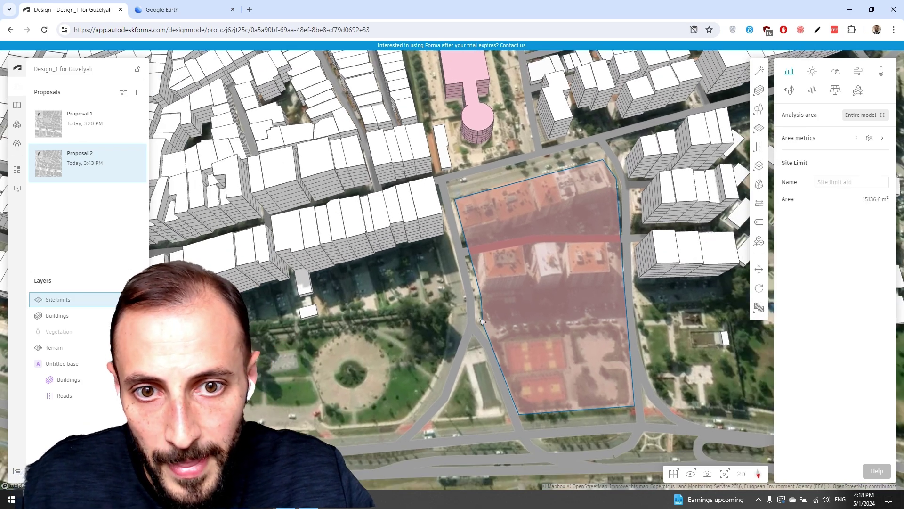
pyautogui.moveTo(482, 322); pyautogui.dragTo(459, 295, button='middle')
pyautogui.scroll(-1, 459, 295)
pyautogui.moveTo(484, 310); pyautogui.dragTo(496, 303, button='right')
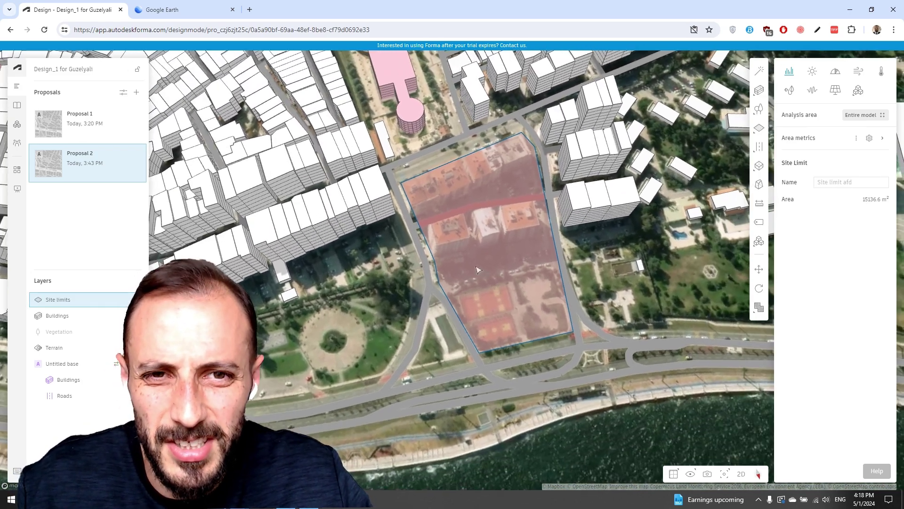
pyautogui.moveTo(476, 266); pyautogui.dragTo(454, 248, button='middle')
pyautogui.scroll(-1, 459, 252)
pyautogui.moveTo(466, 257); pyautogui.dragTo(525, 234, button='right')
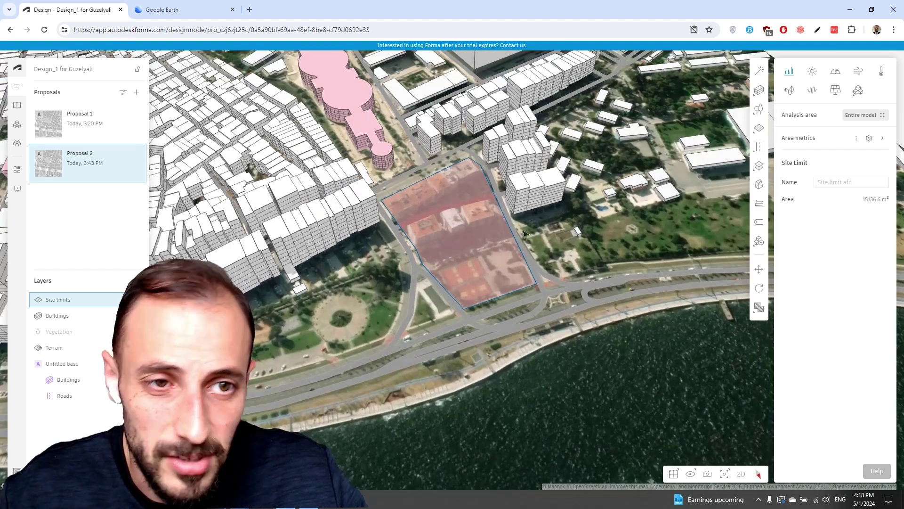
pyautogui.moveTo(482, 227); pyautogui.dragTo(460, 277)
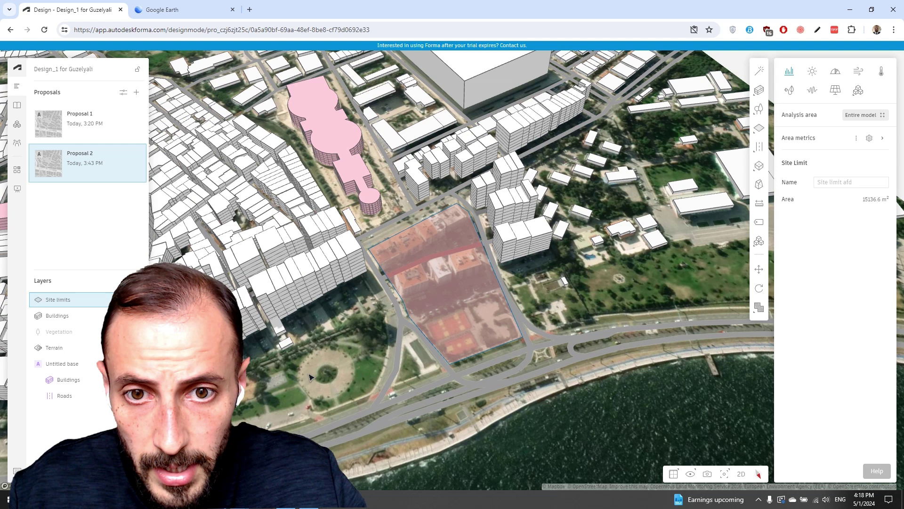
# Step: Isolate the road crossing the site and delete it from the base
pyautogui.click(397, 280)
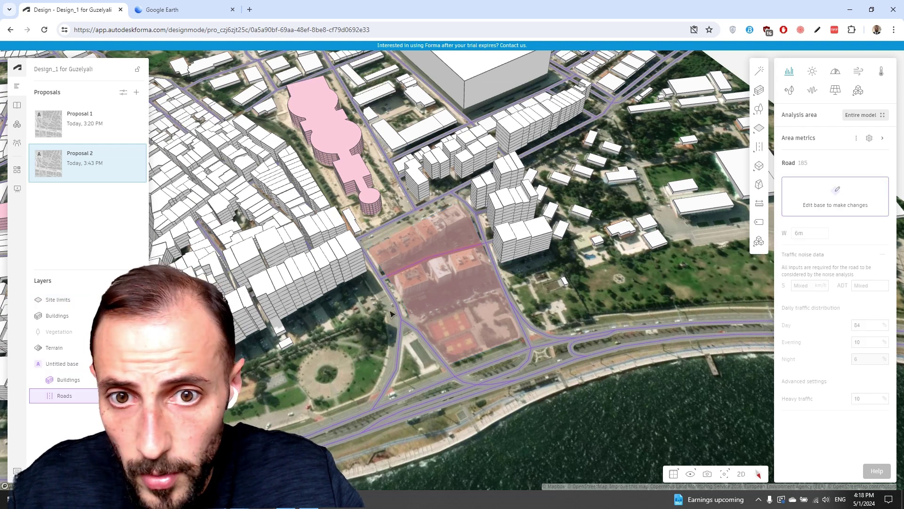
pyautogui.doubleClick(386, 278)
pyautogui.click(137, 396)
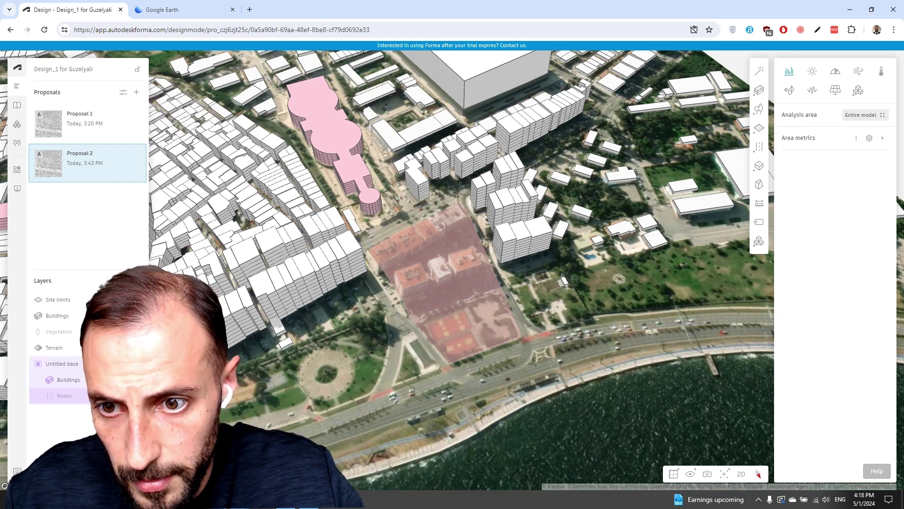
pyautogui.click(285, 334)
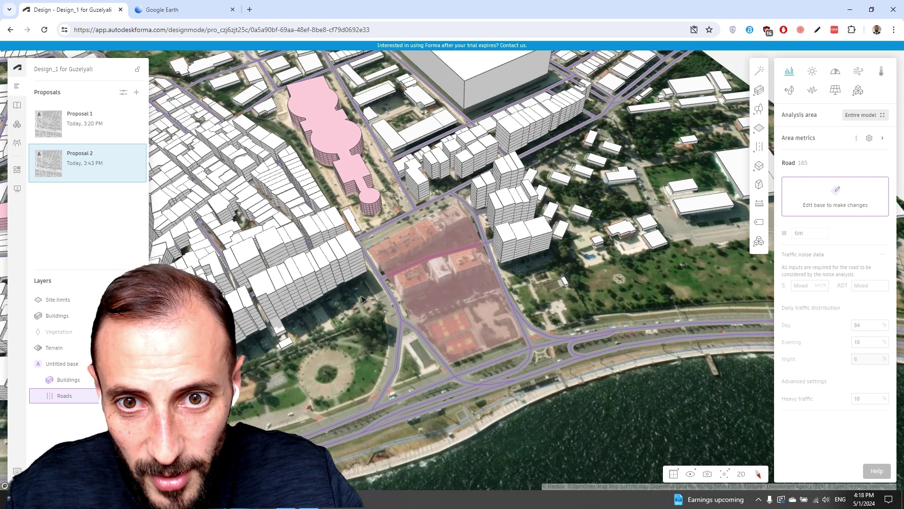
pyautogui.click(385, 279)
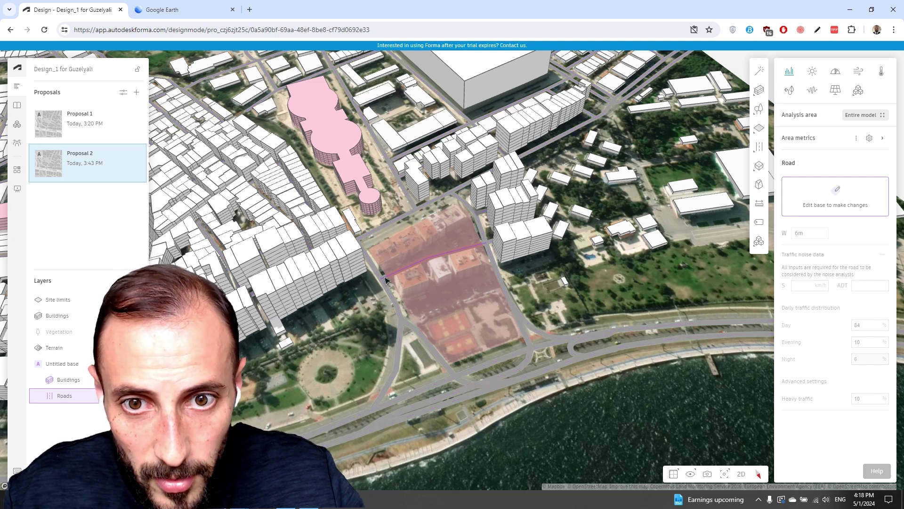
pyautogui.click(830, 201)
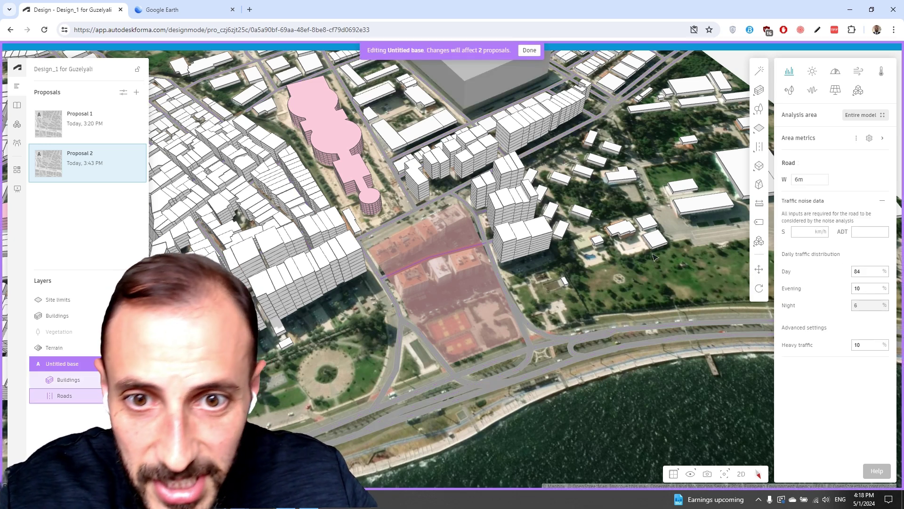
pyautogui.press('Delete')
pyautogui.press('Escape')
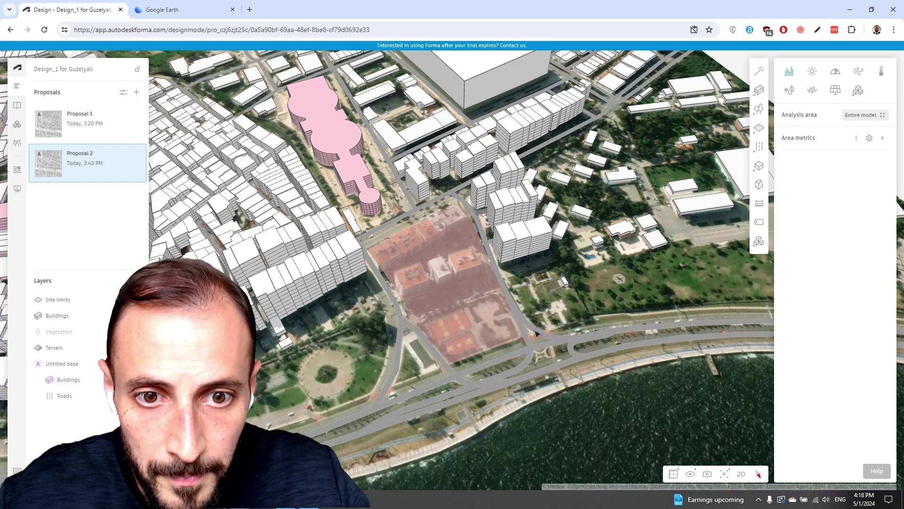
# Step: Set the road southwest of the site to 6m wide and finish base editing
pyautogui.click(399, 356)
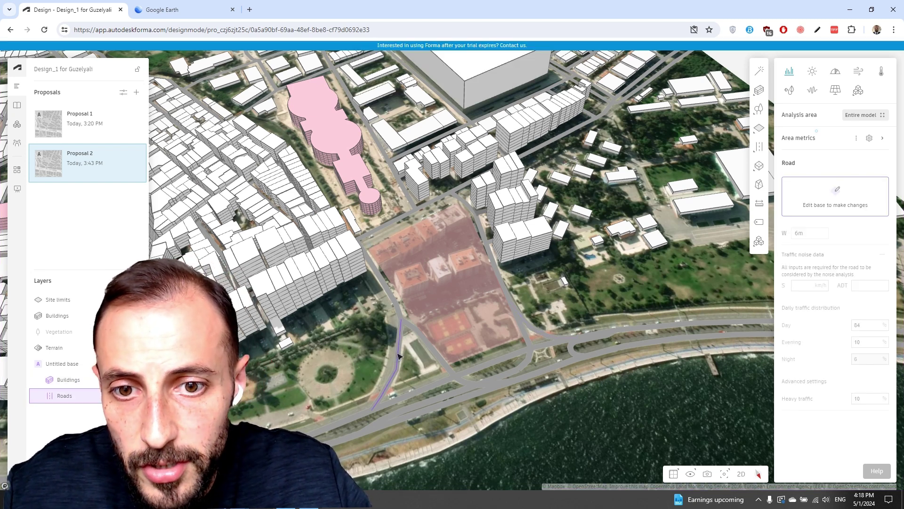
pyautogui.click(821, 204)
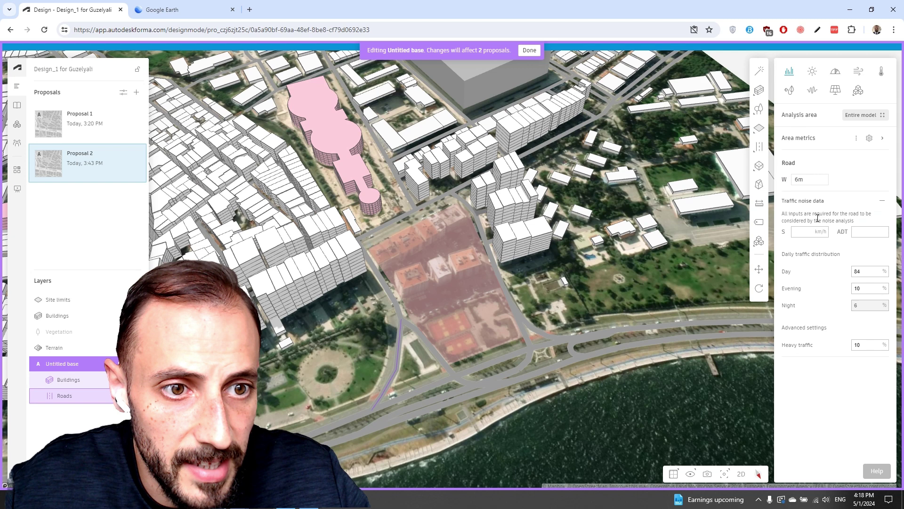
pyautogui.click(797, 179)
pyautogui.write('5')
pyautogui.press('Return')
pyautogui.click(813, 181)
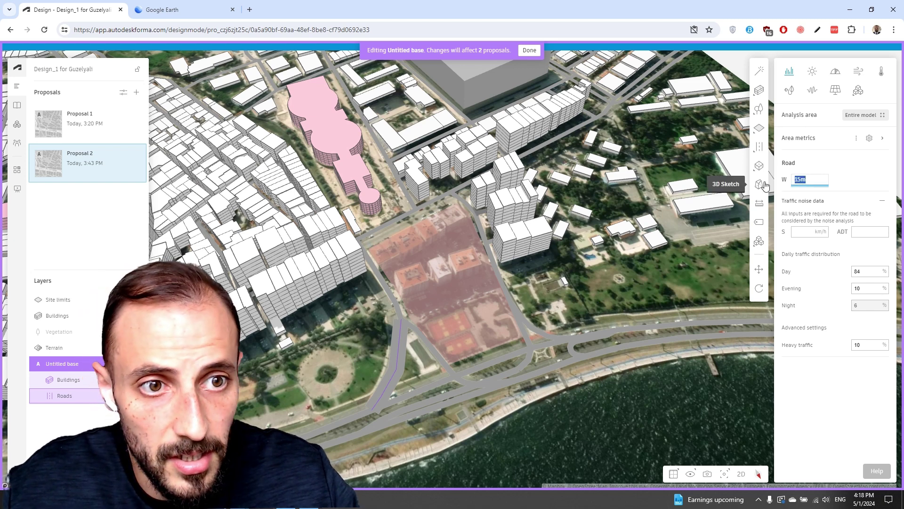
pyautogui.write('6')
pyautogui.press('Return')
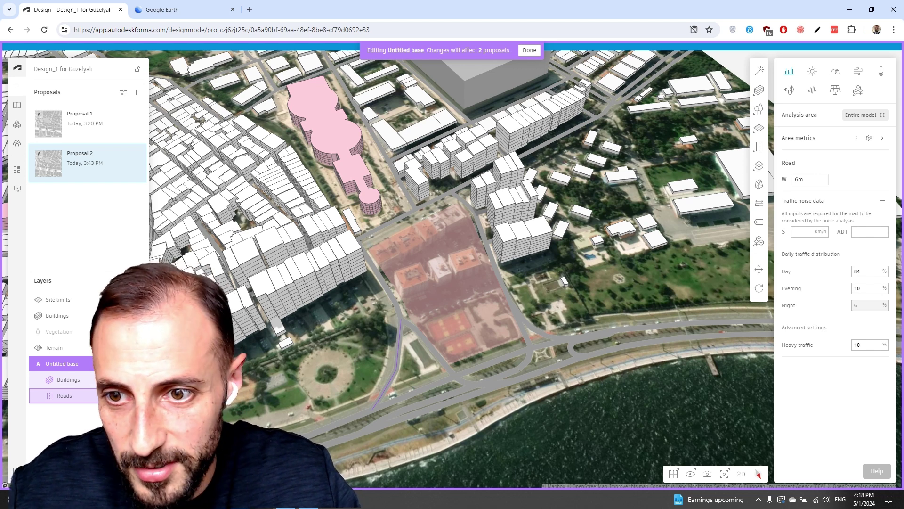
pyautogui.press('Escape')
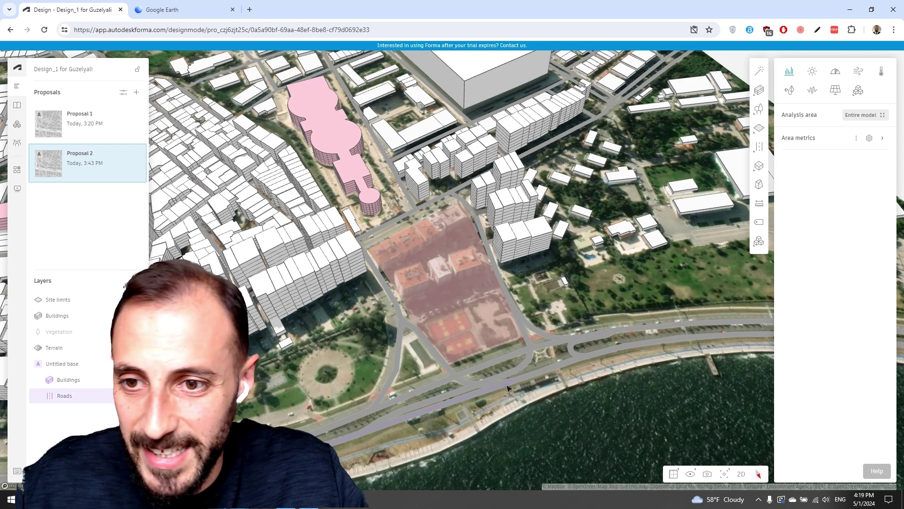
# Step: Delete the stray tree group beside the round park west of the site
pyautogui.moveTo(498, 394); pyautogui.dragTo(505, 404)
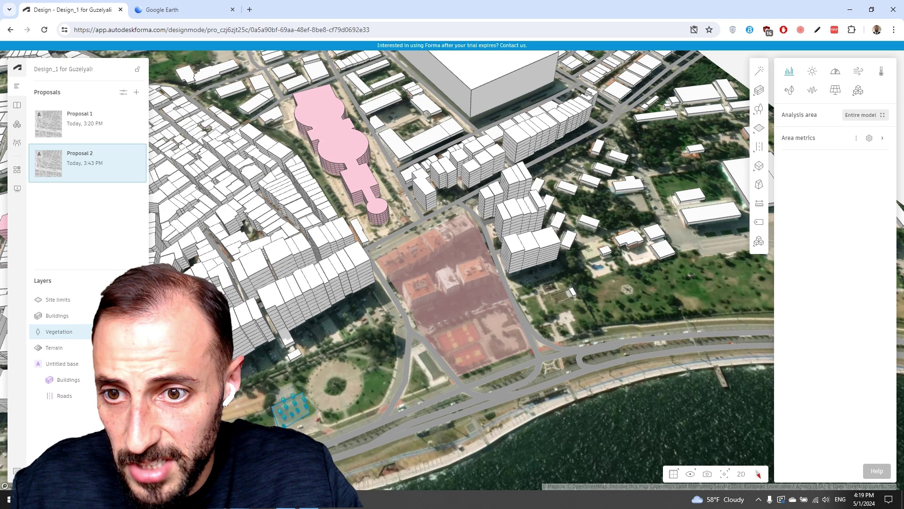
pyautogui.click(305, 418)
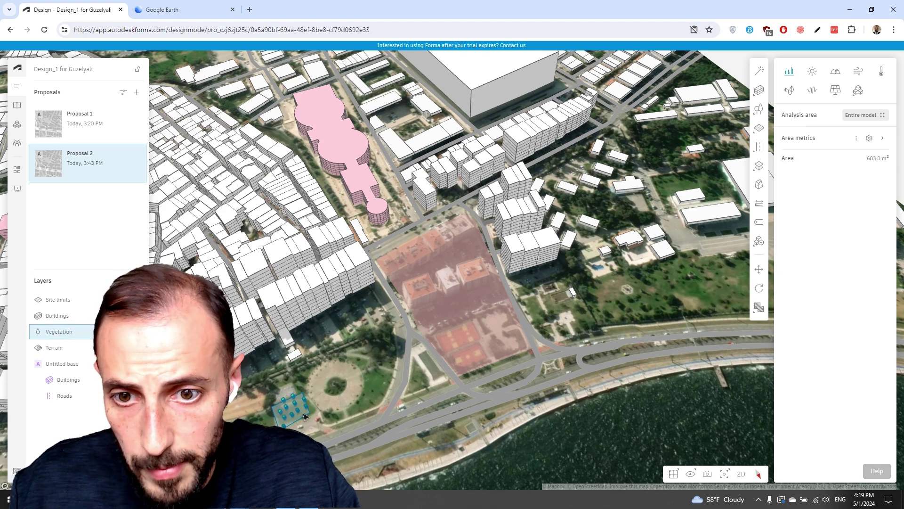
pyautogui.press('Delete')
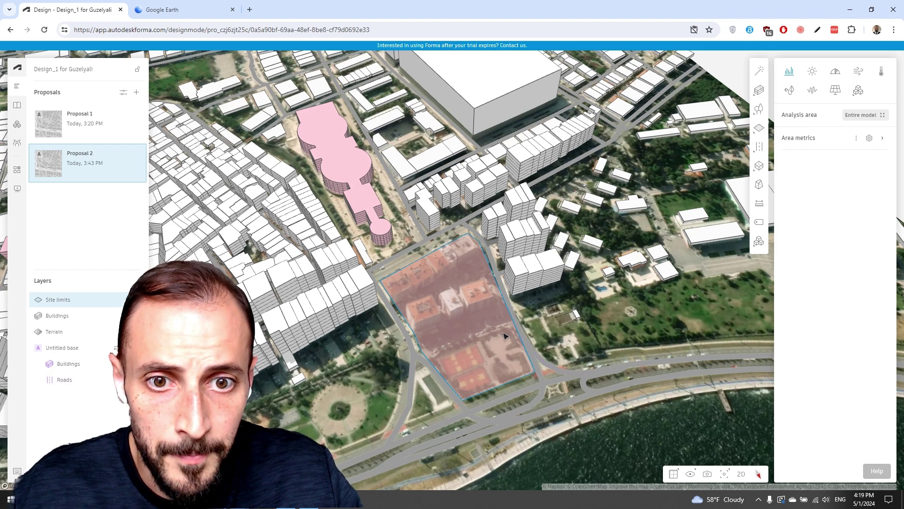
pyautogui.click(507, 337)
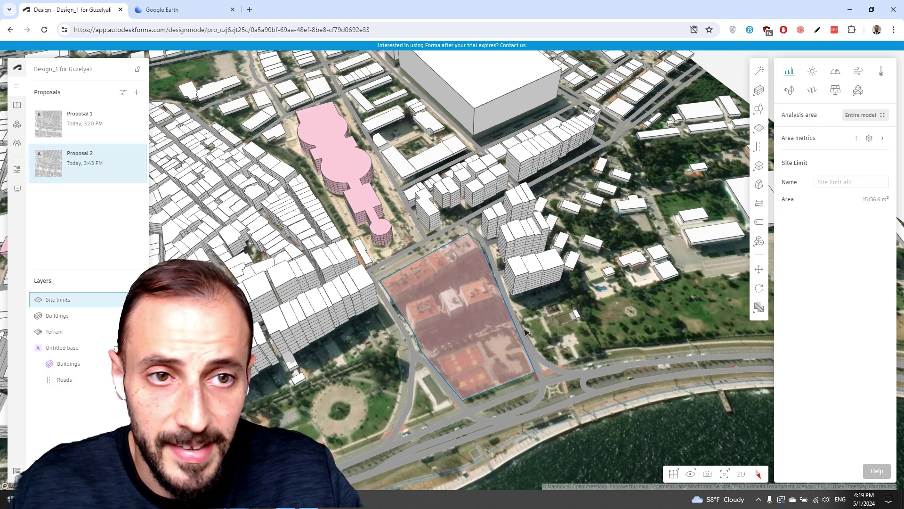
pyautogui.moveTo(526, 303); pyautogui.dragTo(529, 253)
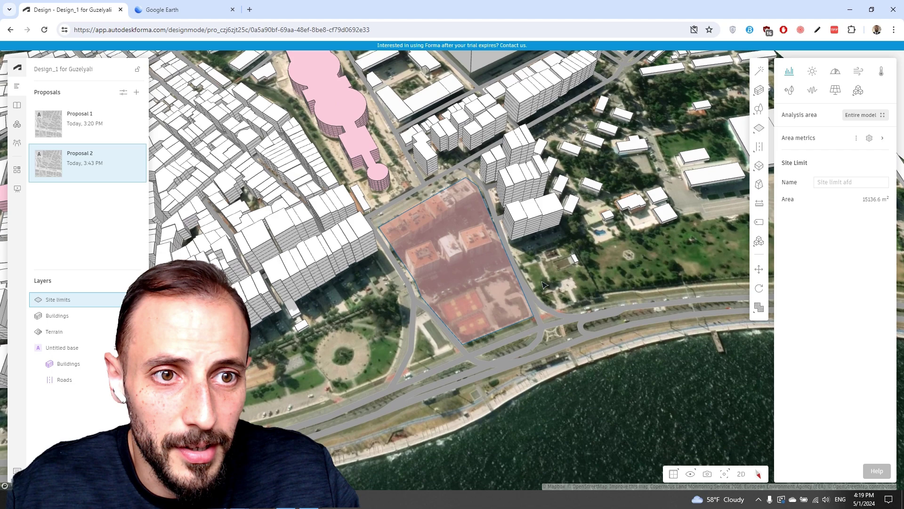
pyautogui.moveTo(537, 313)
pyautogui.mouseDown()
pyautogui.moveTo(541, 375)
pyautogui.moveTo(535, 327)
pyautogui.mouseUp()
pyautogui.moveTo(537, 331); pyautogui.dragTo(518, 264, button='right')
pyautogui.moveTo(518, 264); pyautogui.dragTo(503, 327)
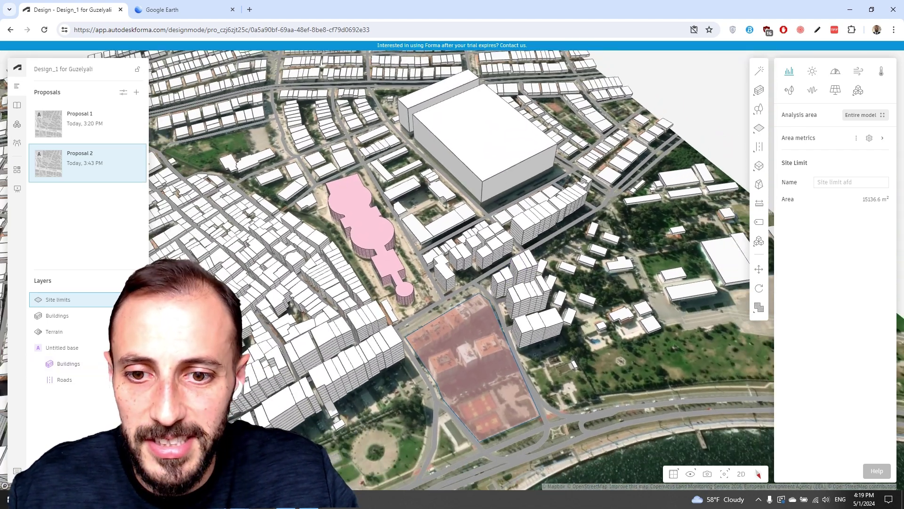